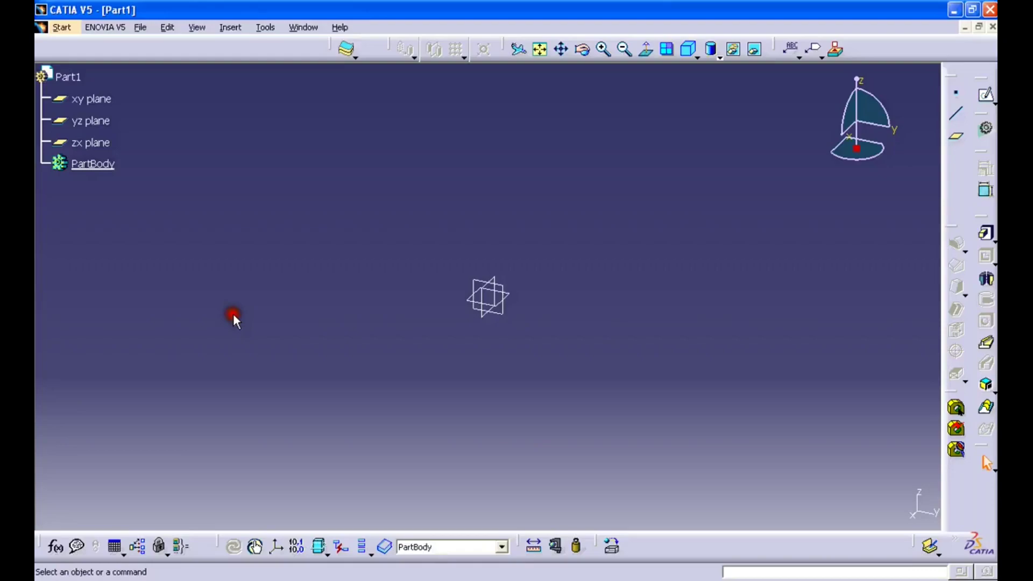
Start a new sketch on the xy plane and glance at the reference drawing.
left_click(986, 94)
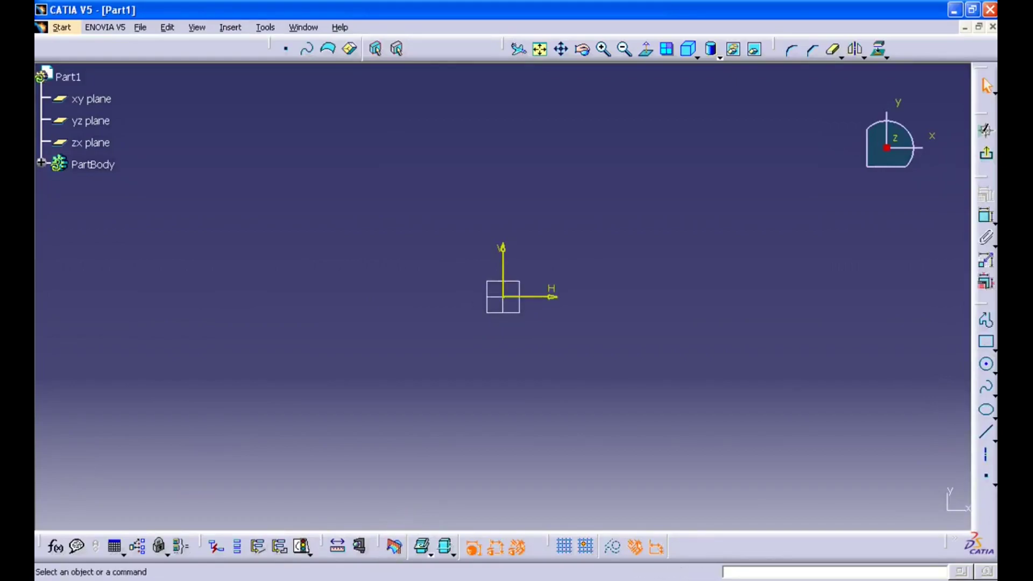
key("alt+Tab")
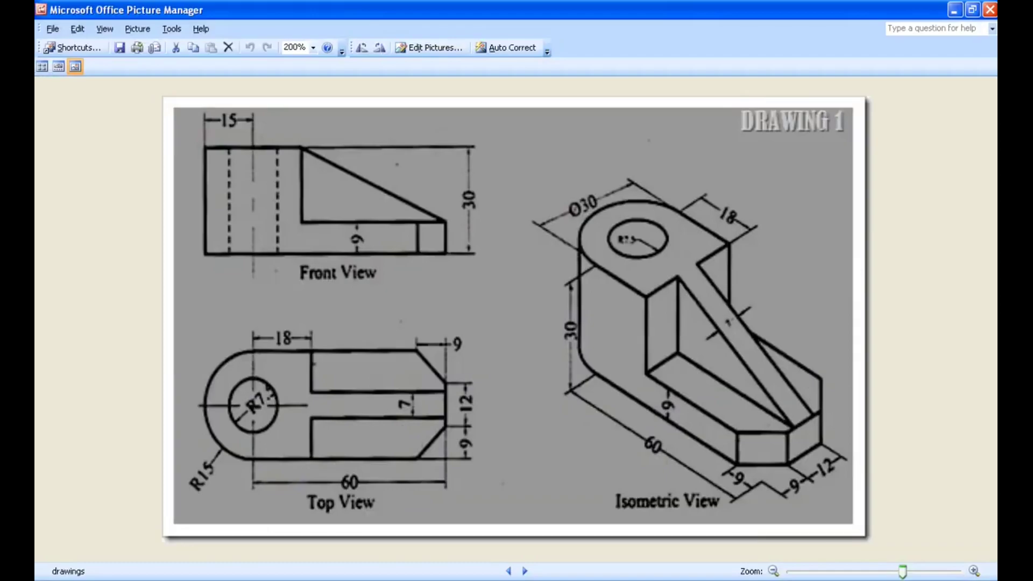
key("alt+Tab")
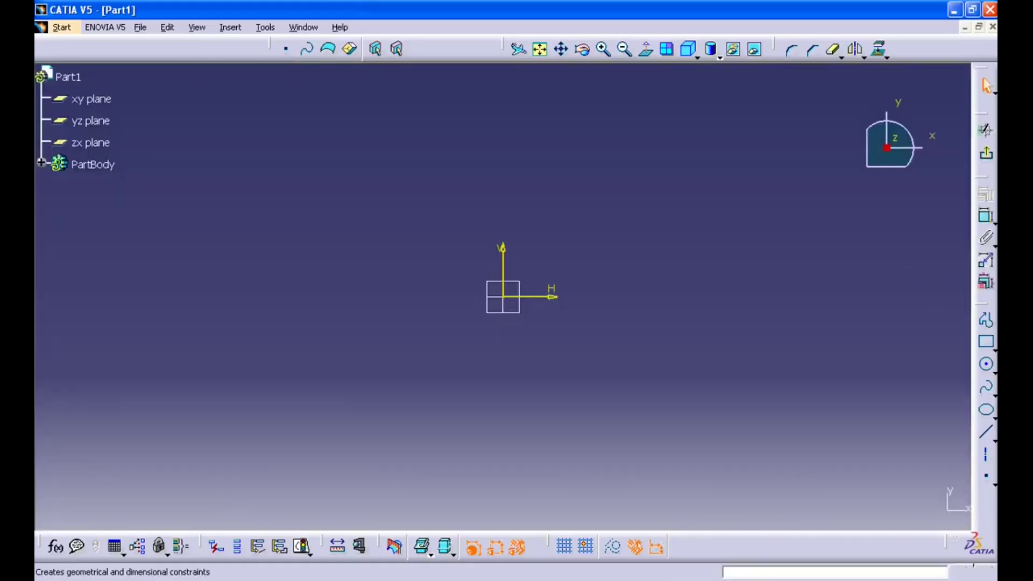
Draw a circle centred on the sketch origin and constrain its diameter to 30 mm.
left_click(986, 364)
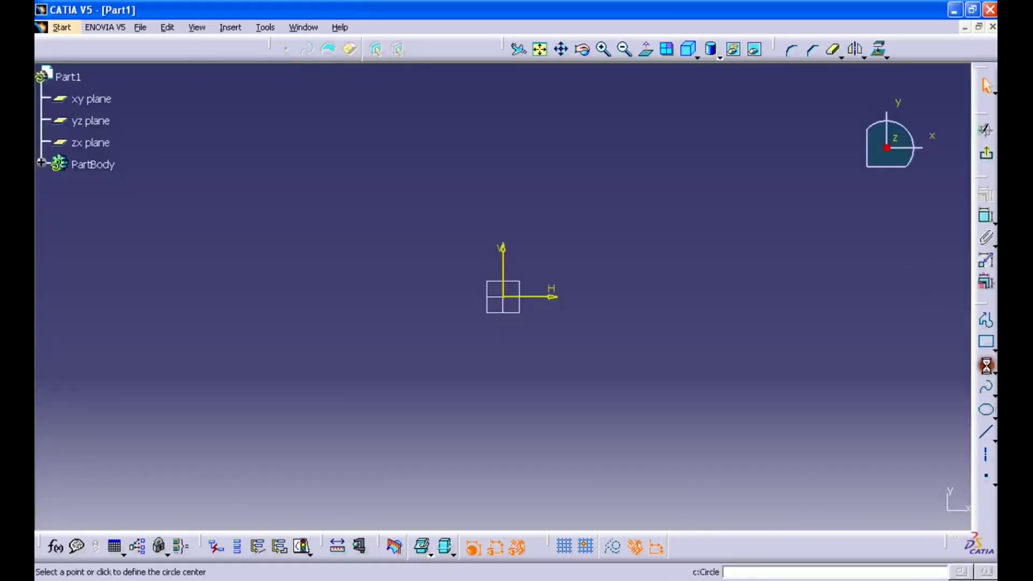
left_click(513, 302)
left_click(547, 362)
left_click(546, 362)
left_click(986, 215)
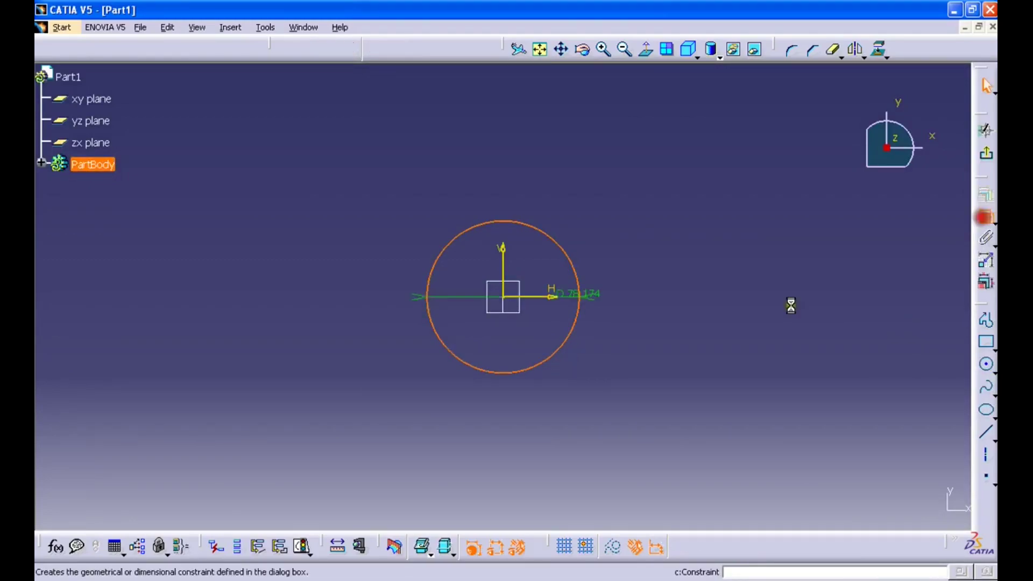
left_click(536, 419)
double_click(528, 417)
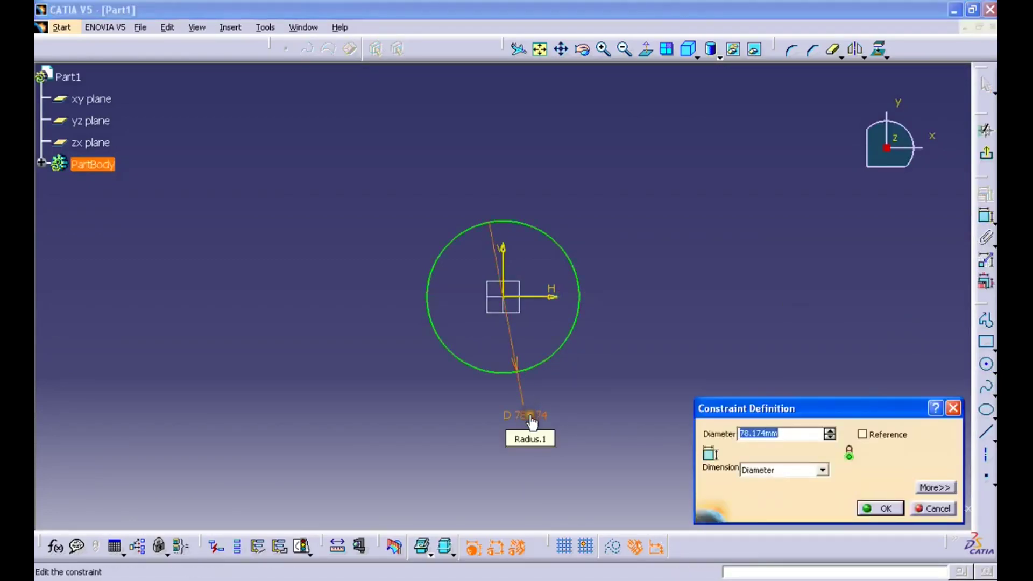
key("Return")
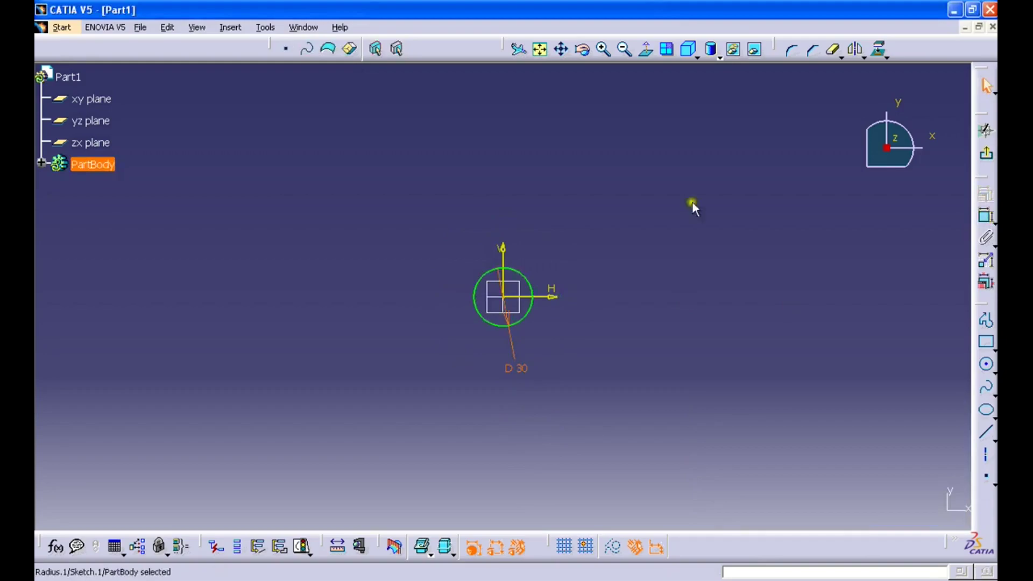
Draw horizontal lines rightward from the circle's top and bottom, joined by a vertical line.
left_click(987, 438)
left_click(511, 269)
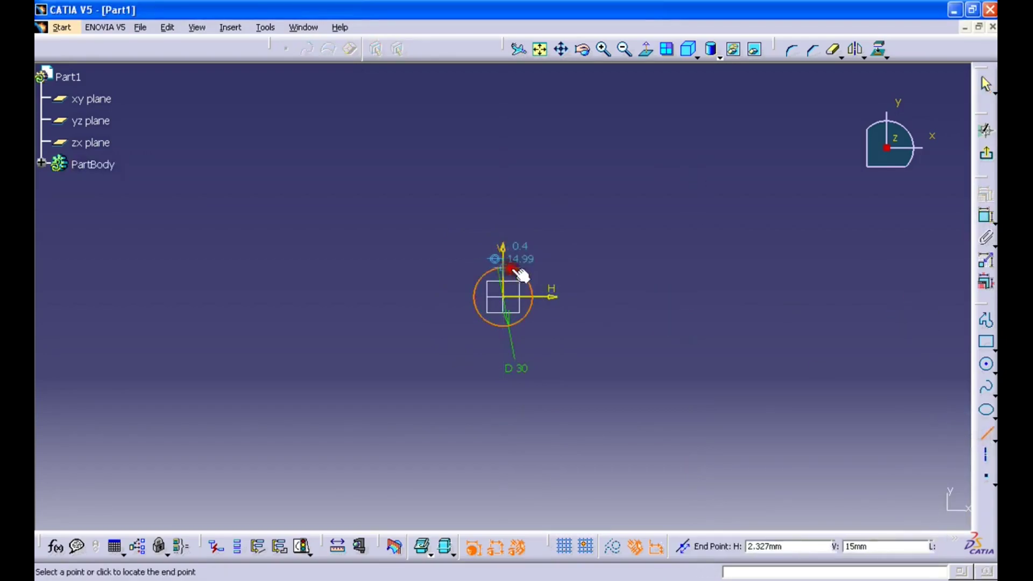
left_click(672, 268)
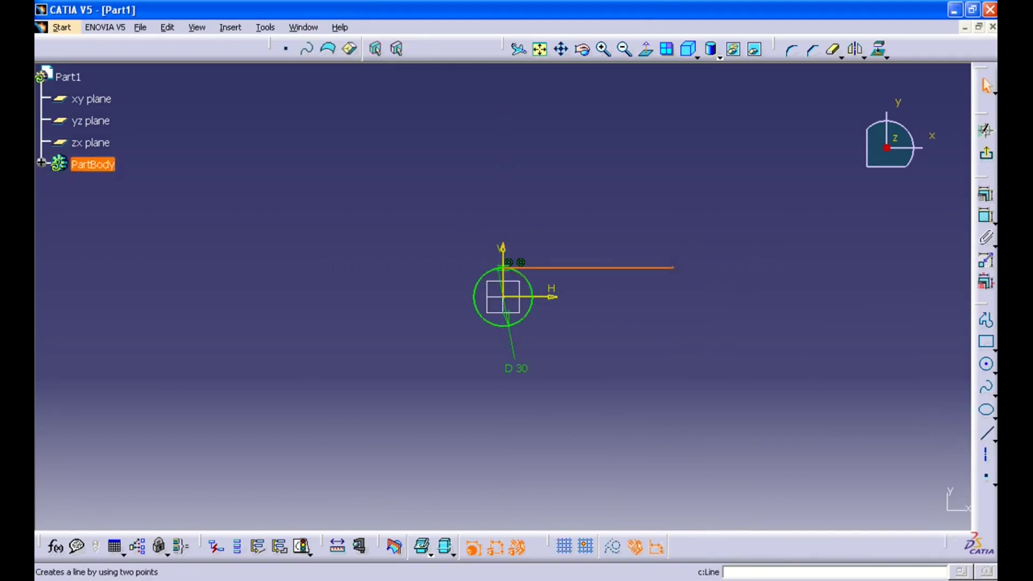
left_click(987, 438)
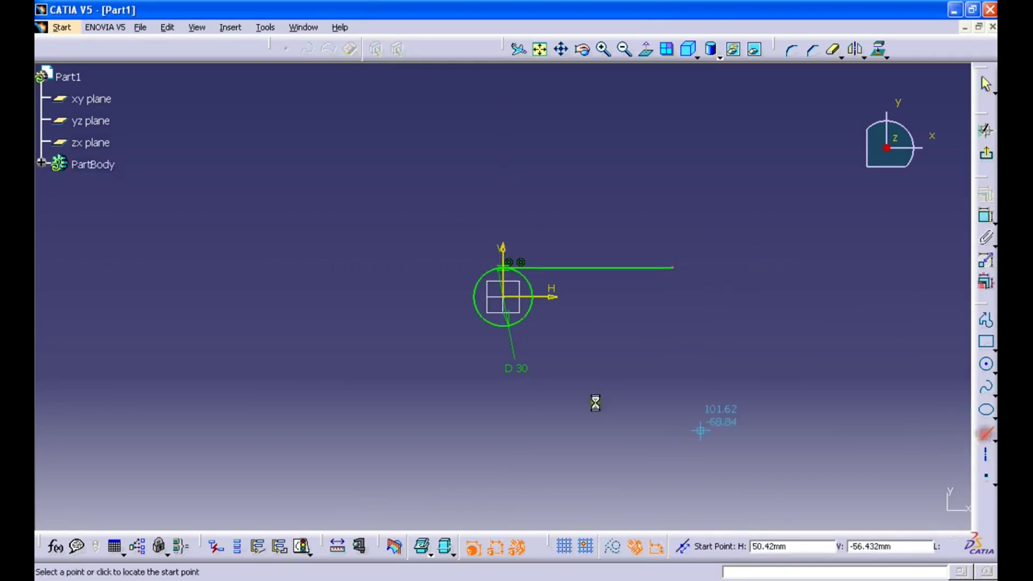
left_click(506, 326)
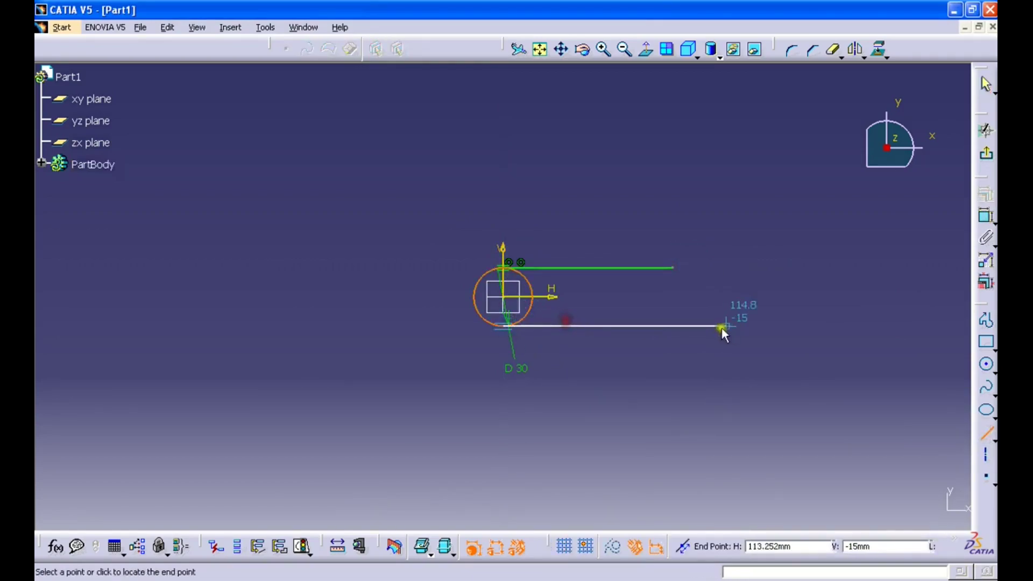
left_click(674, 323)
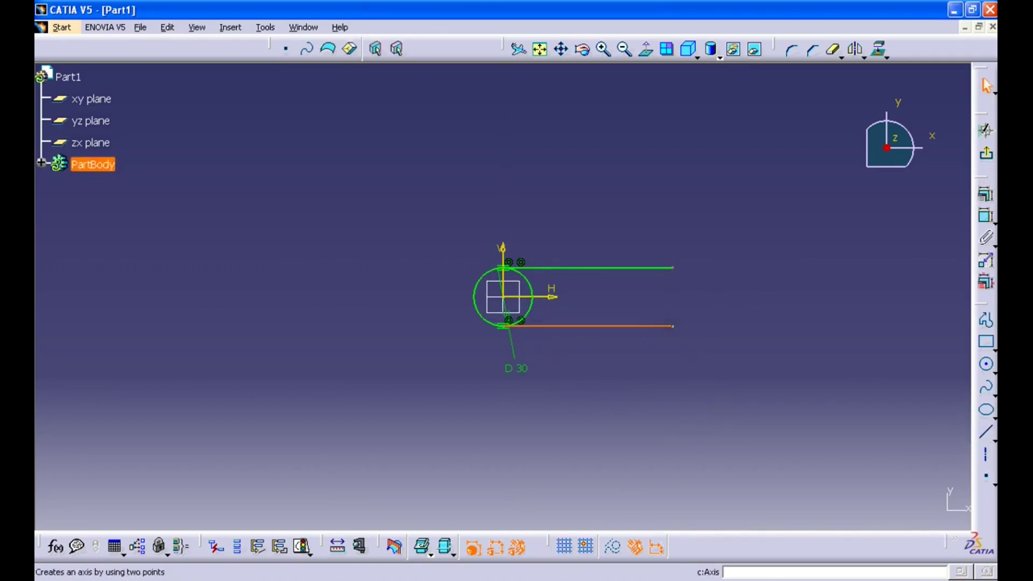
left_click(986, 433)
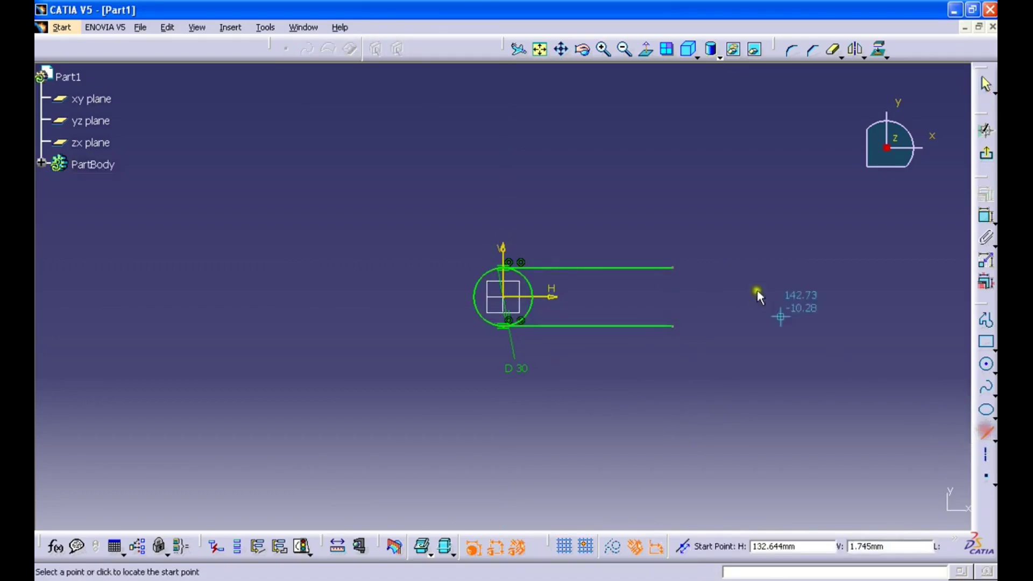
left_click(673, 267)
left_click(673, 325)
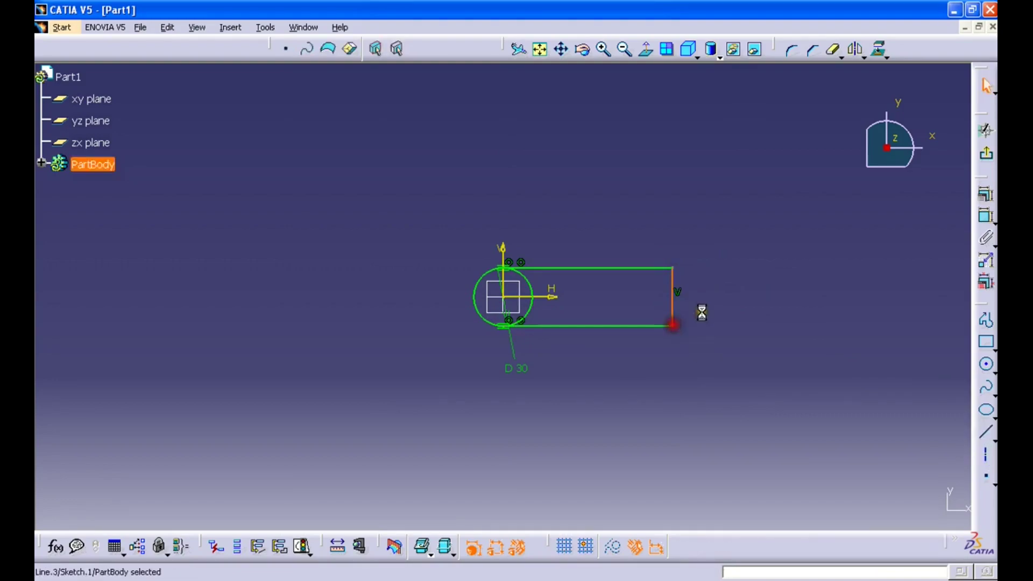
left_click(806, 311)
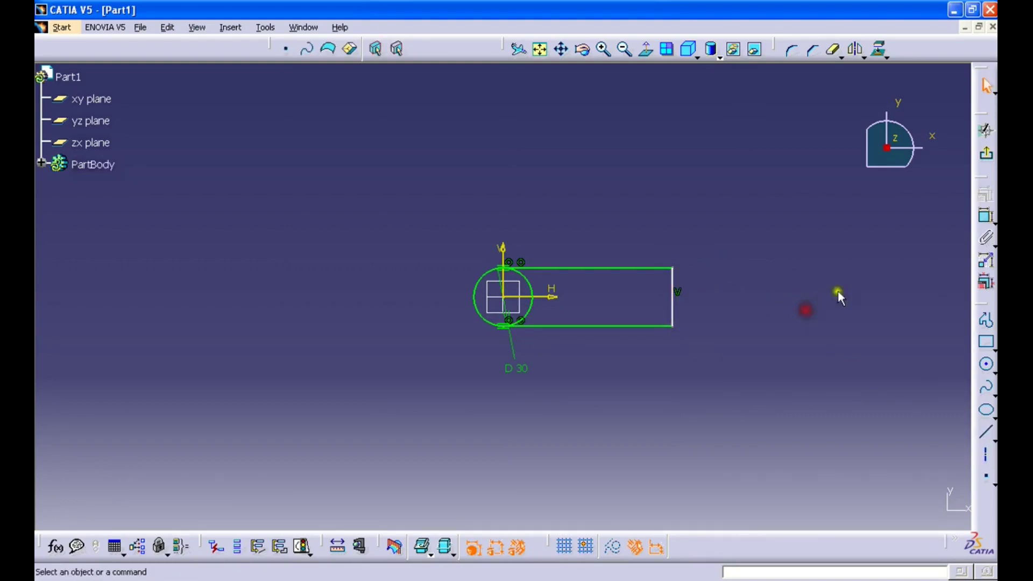
left_click(986, 218)
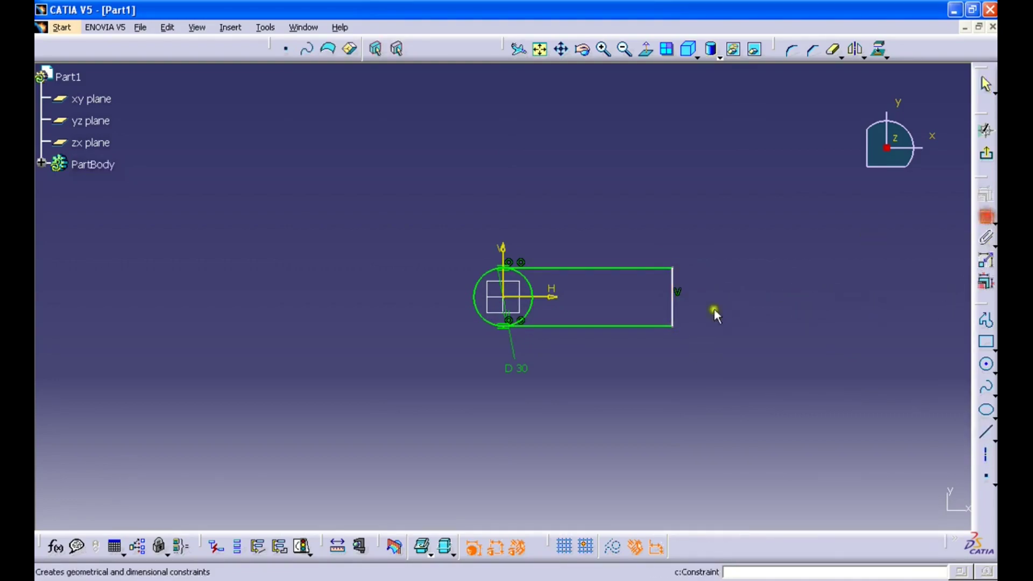
Dimension the vertical end line 60 mm from the V axis.
left_click(673, 305)
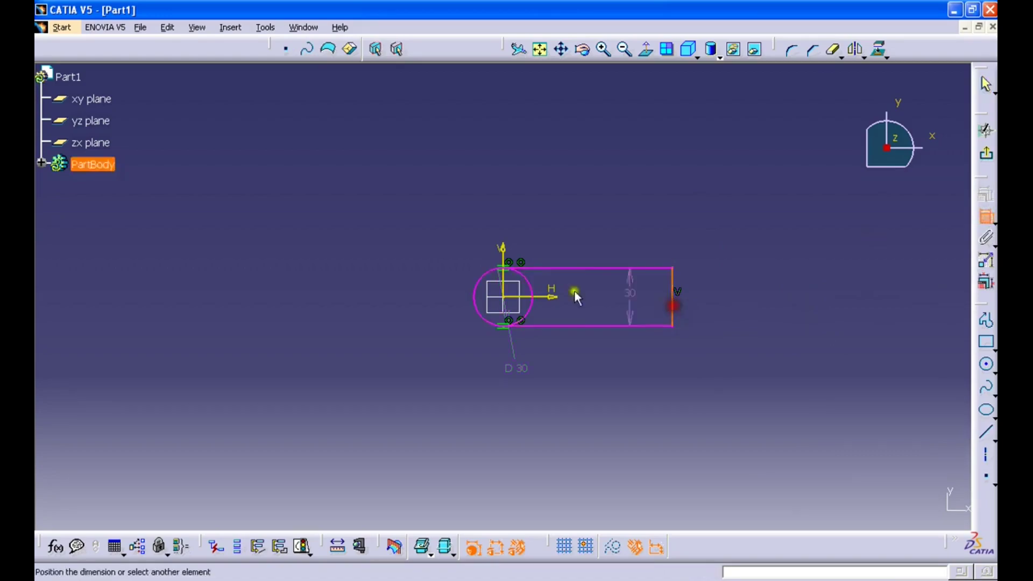
left_click(508, 286)
left_click(600, 369)
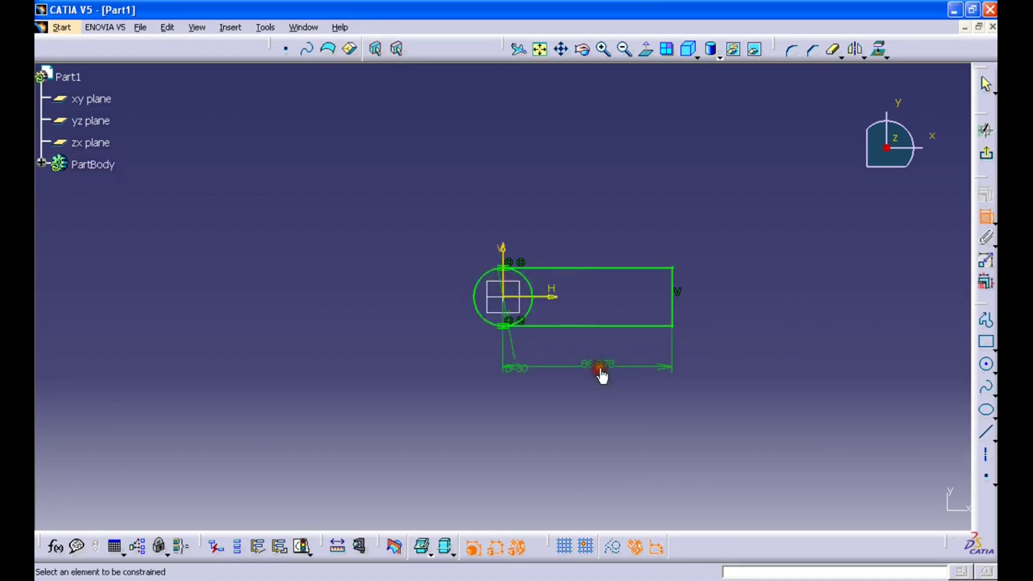
key("alt+Tab")
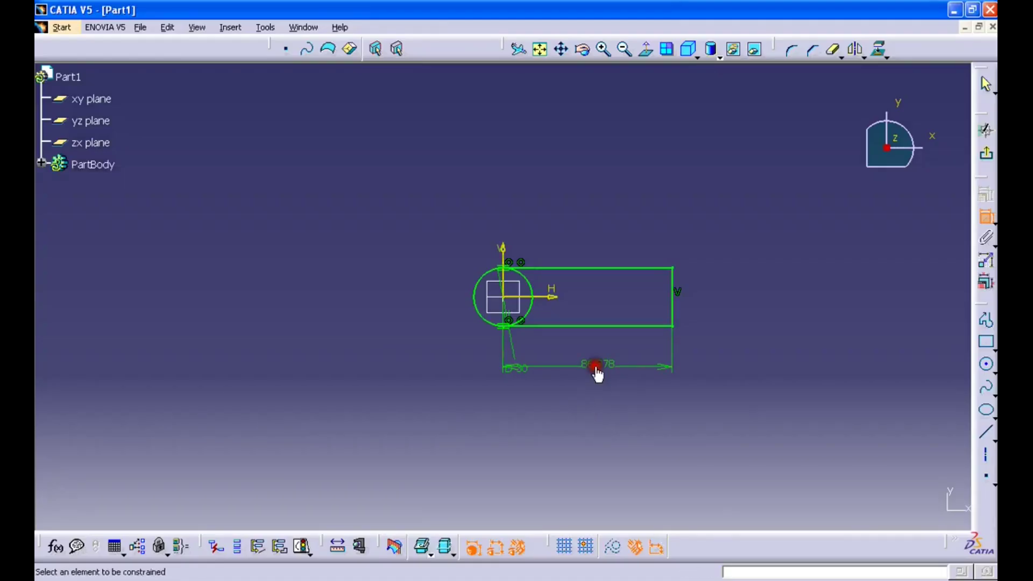
double_click(598, 370)
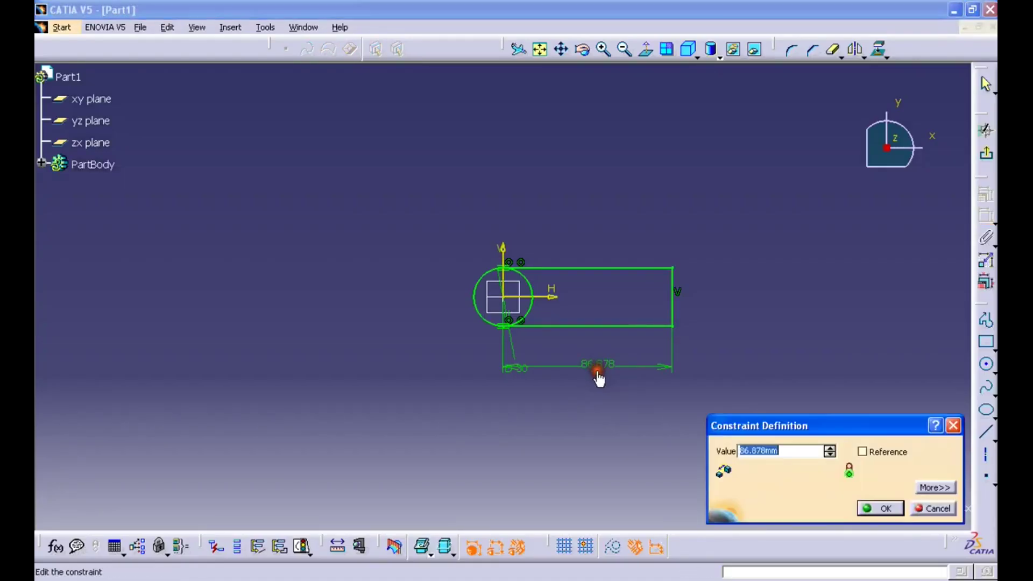
key("Return")
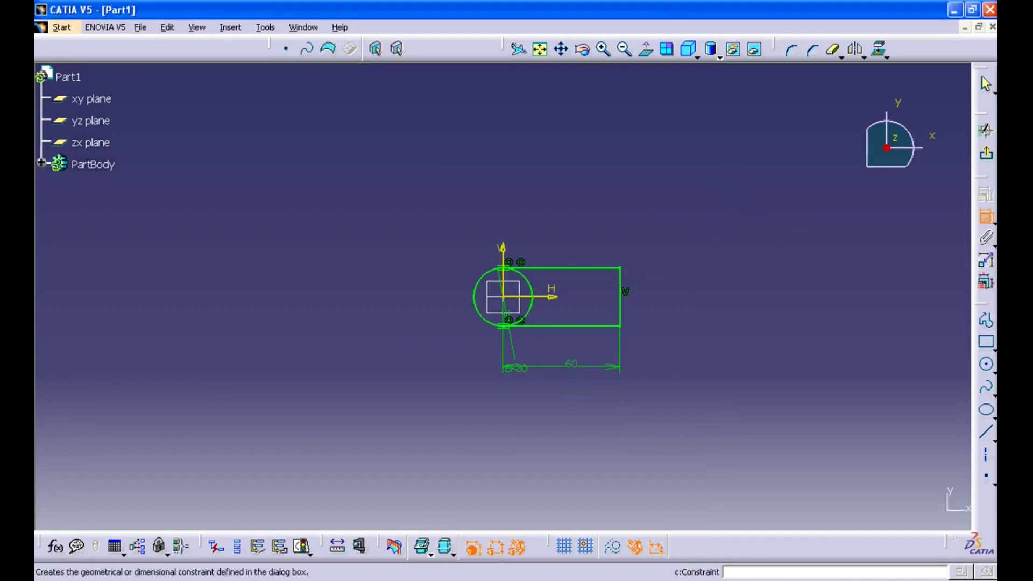
Quick Trim away the circle arc lying inside the profile.
key("Escape")
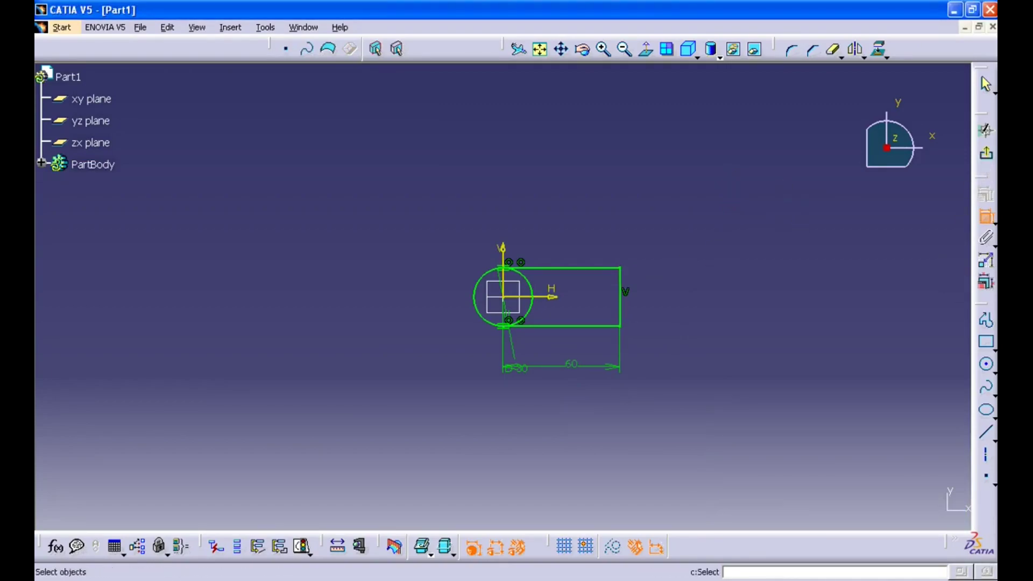
left_click(833, 51)
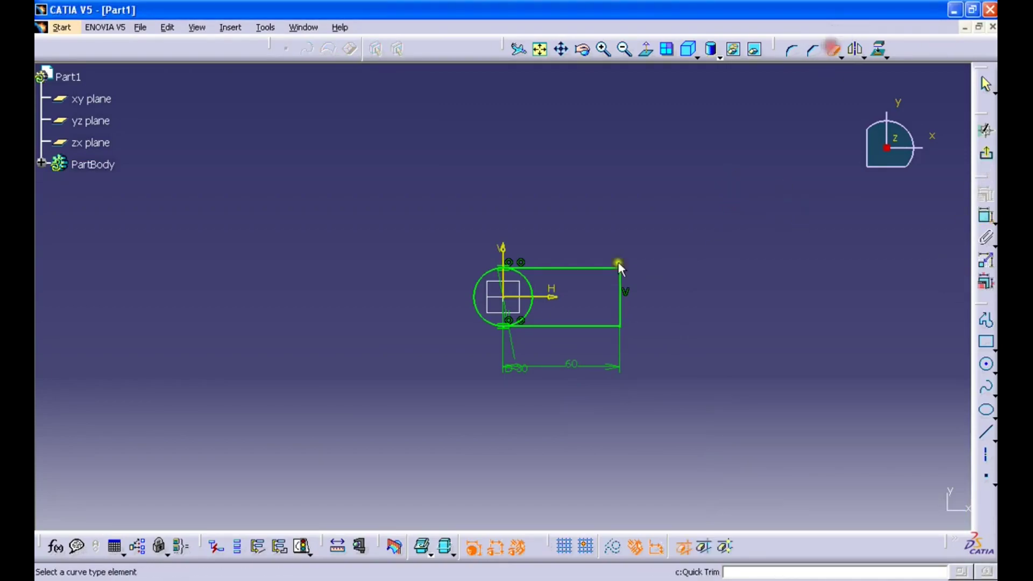
left_click(531, 282)
Exit the sketch, pad Sketch.1 into the solid base plate Pad.1, and orbit to inspect it.
left_click(986, 154)
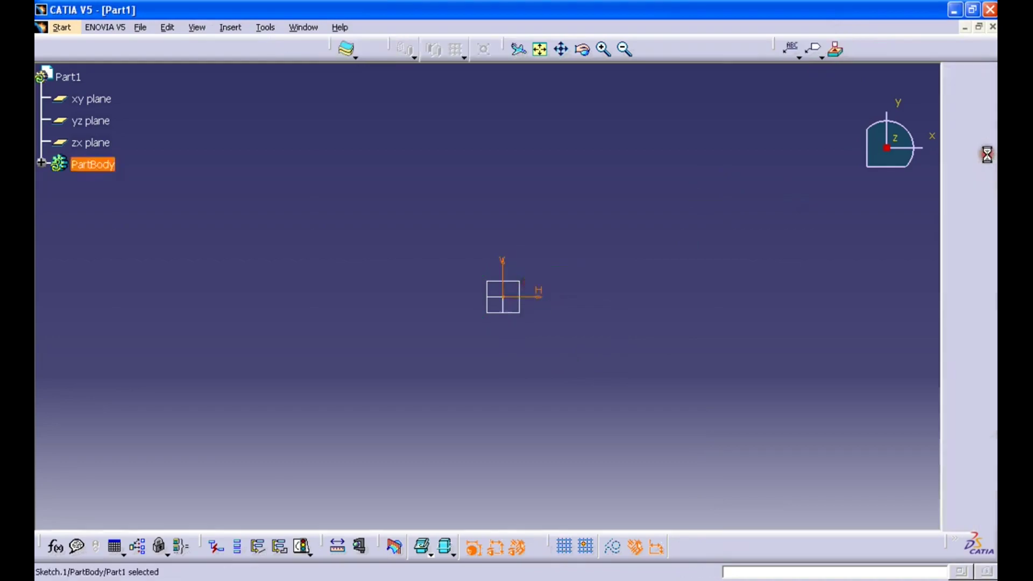
left_click(987, 234)
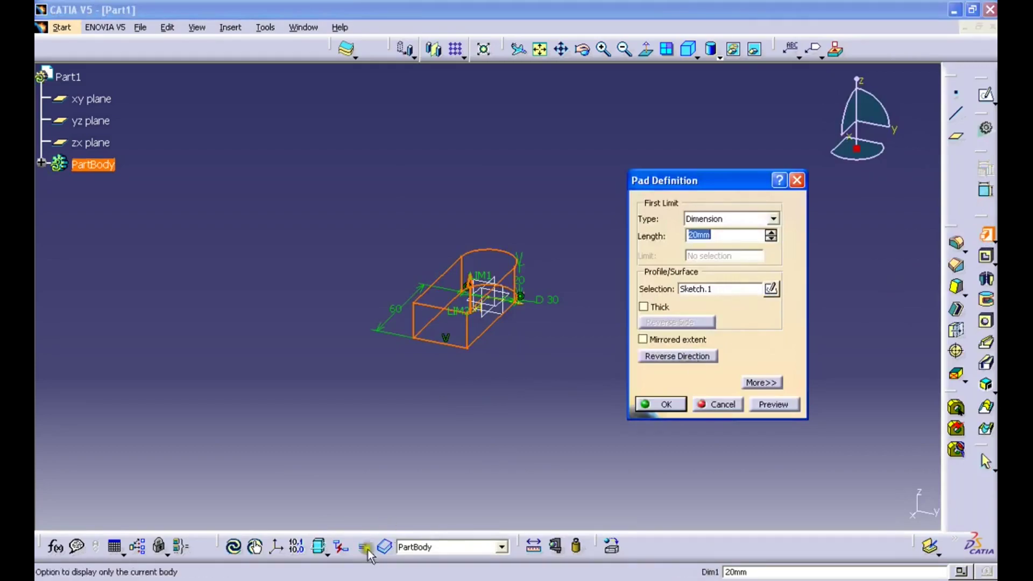
key("alt+Tab")
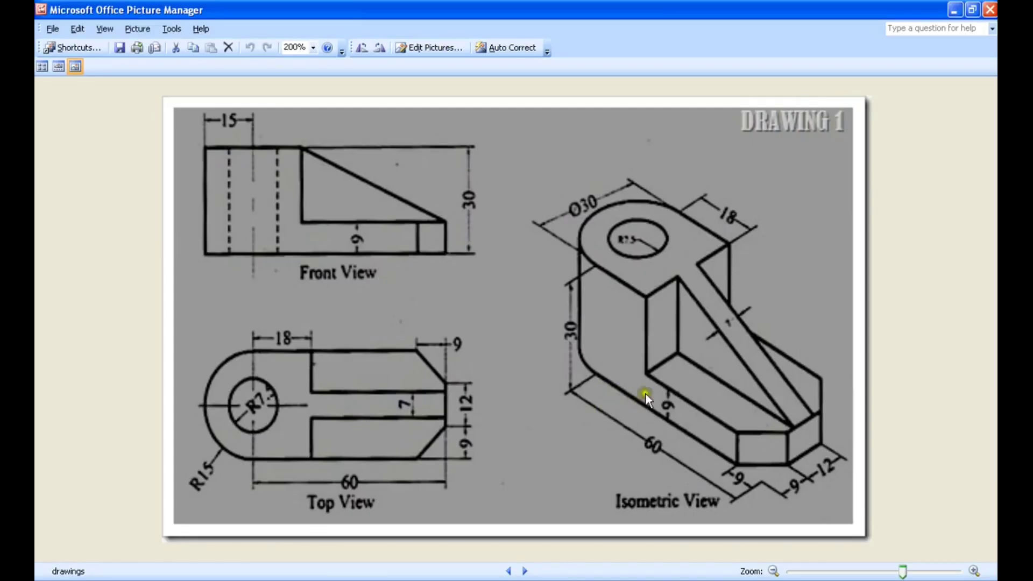
key("alt+Tab")
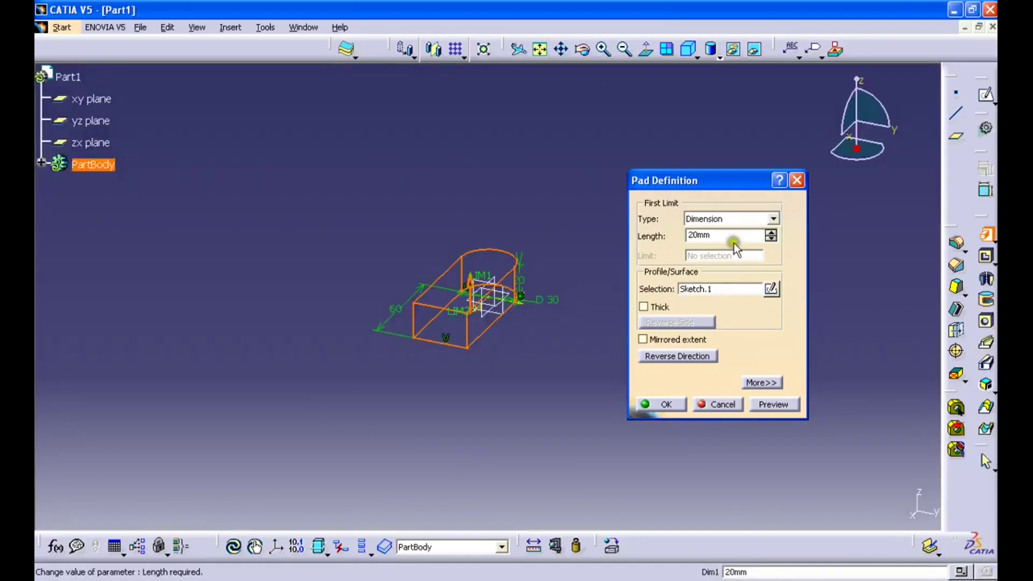
double_click(715, 235)
key("Return")
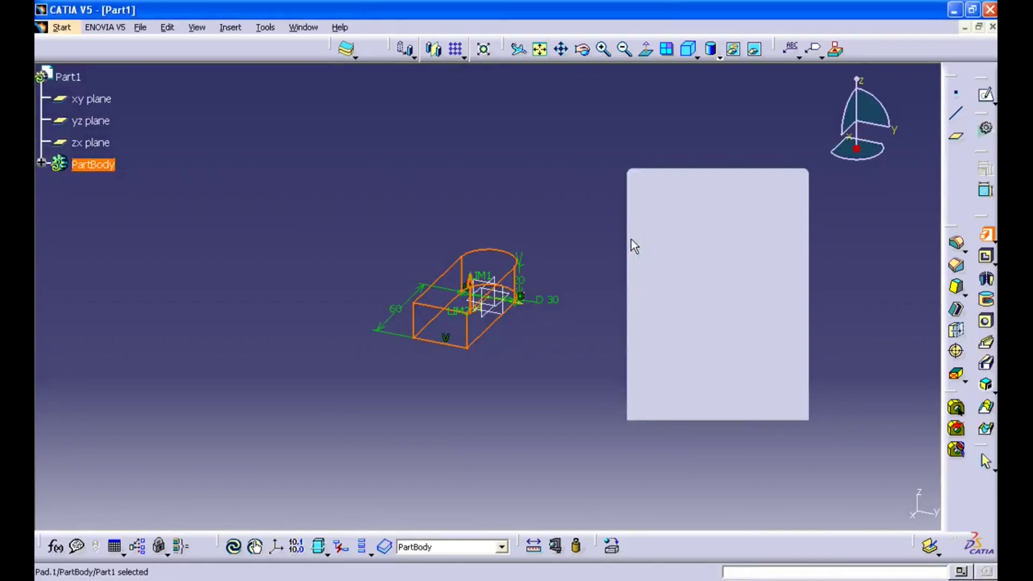
middle_click_drag(375, 378, 704, 329)
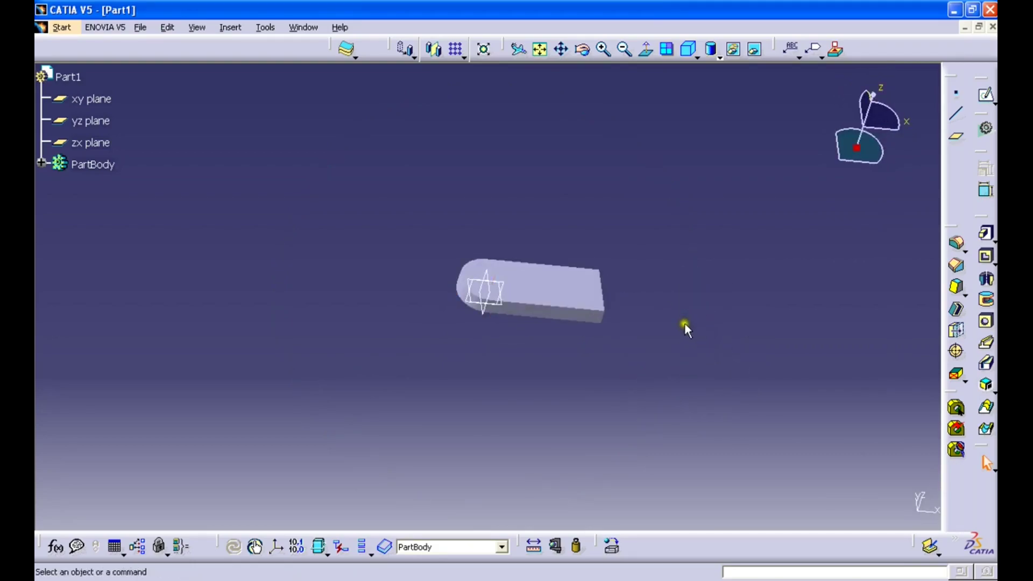
Set up a Length1/Length2 chamfer with both lengths at 9 mm.
left_click(957, 290)
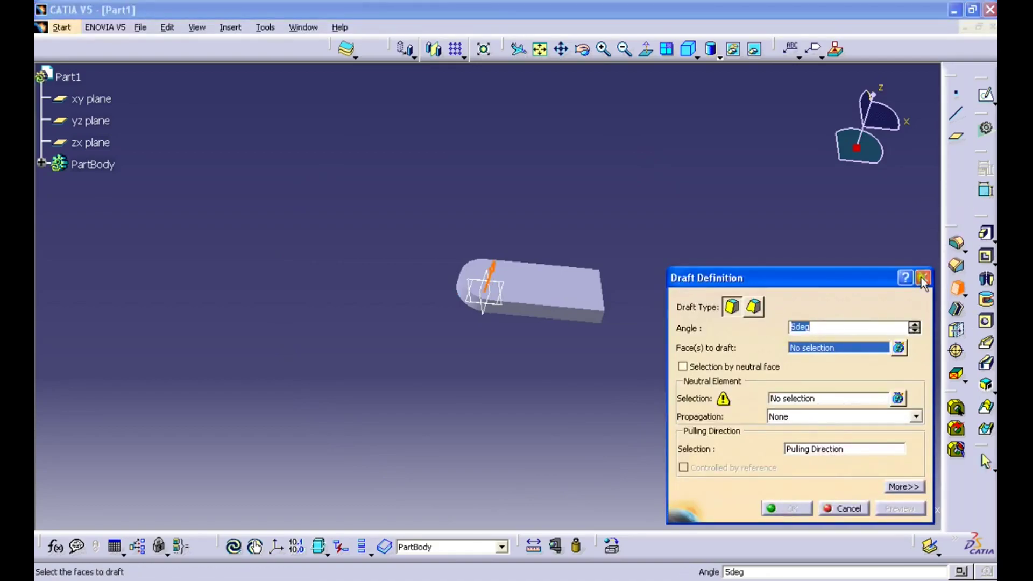
left_click(955, 267)
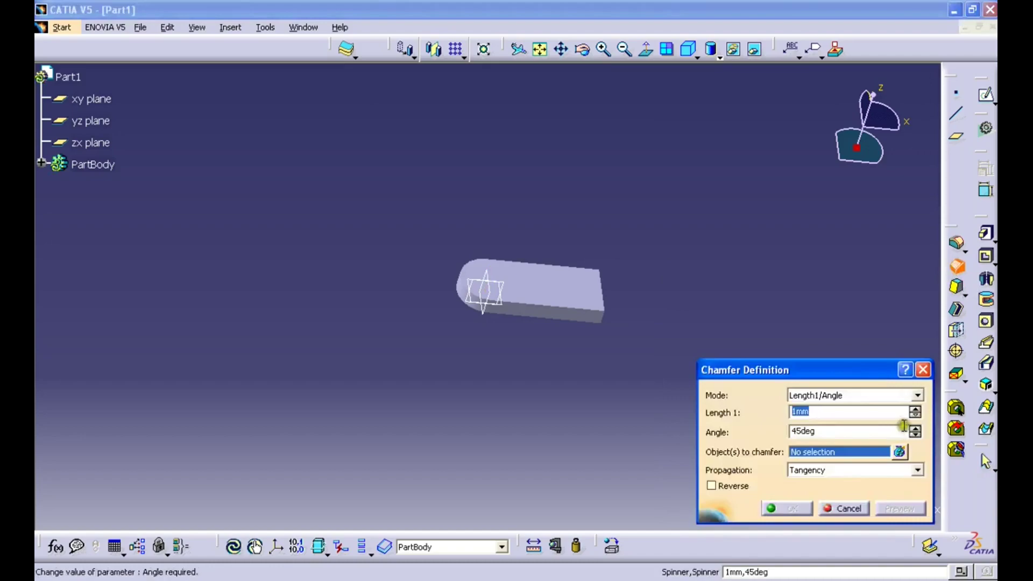
left_click(918, 396)
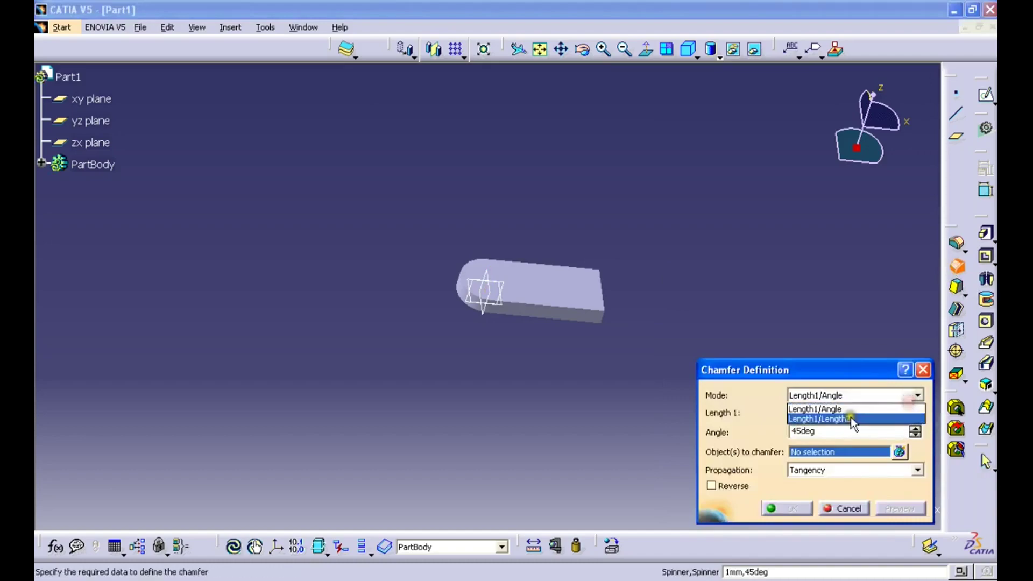
left_click(823, 409)
left_click(818, 412)
left_click_drag(818, 412, 755, 414)
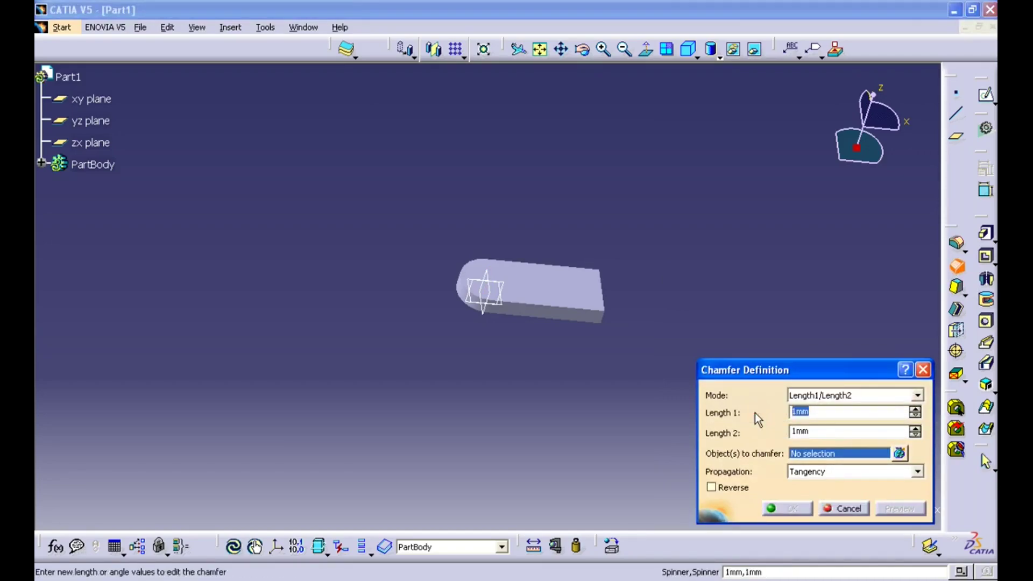
type("9")
left_click_drag(818, 432, 748, 439)
Apply the chamfer to the two vertical edges at the plate's square end.
middle_click_drag(633, 346, 481, 148)
left_click(697, 340)
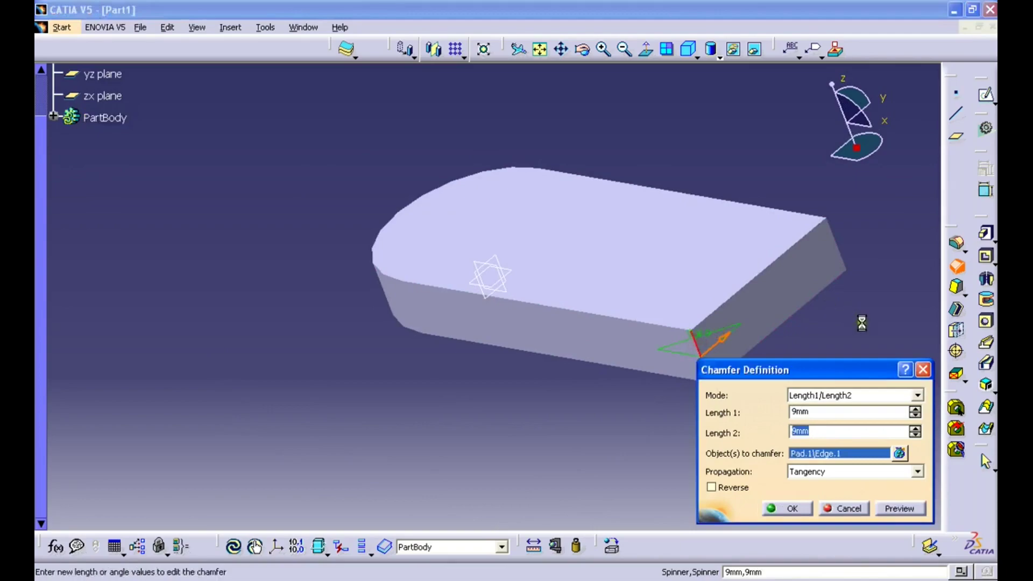
middle_click_drag(861, 322, 552, 375)
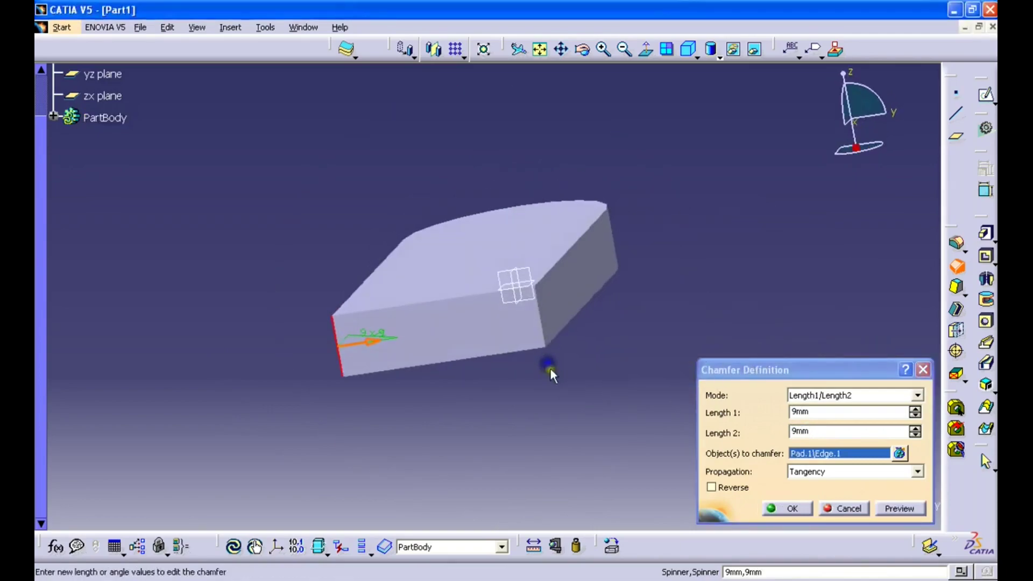
left_click(543, 333)
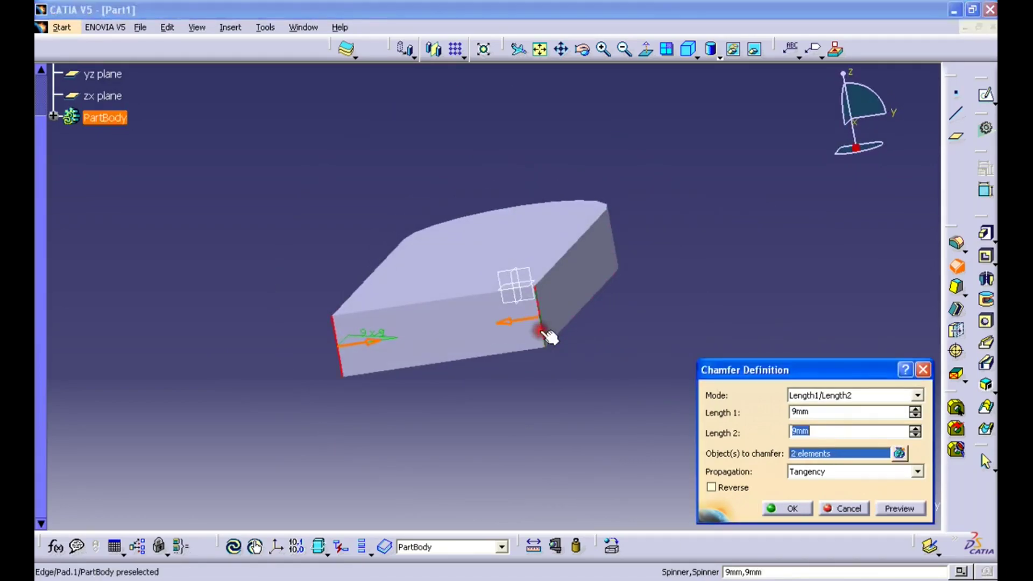
left_click(790, 508)
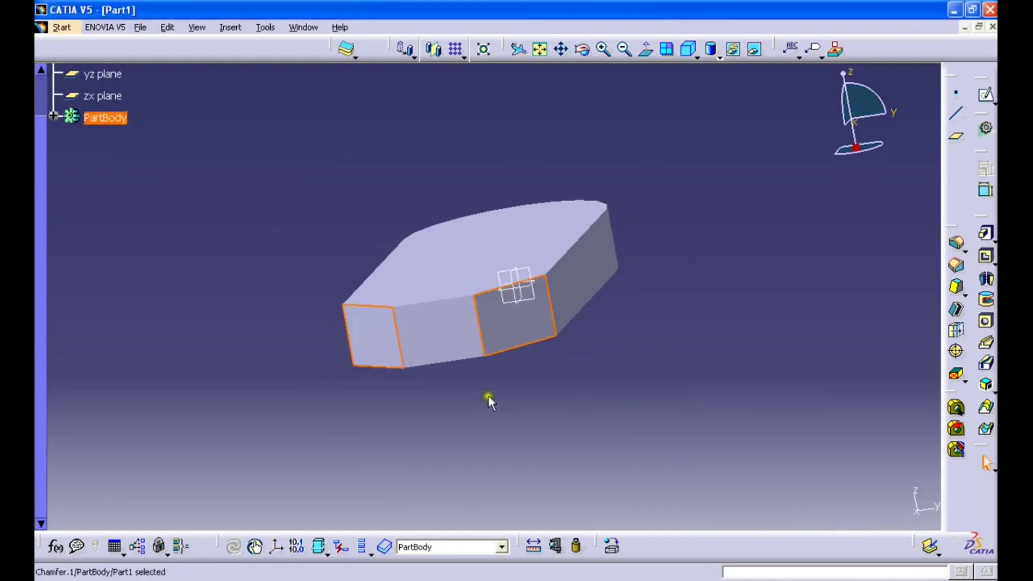
middle_click_drag(489, 400, 745, 265)
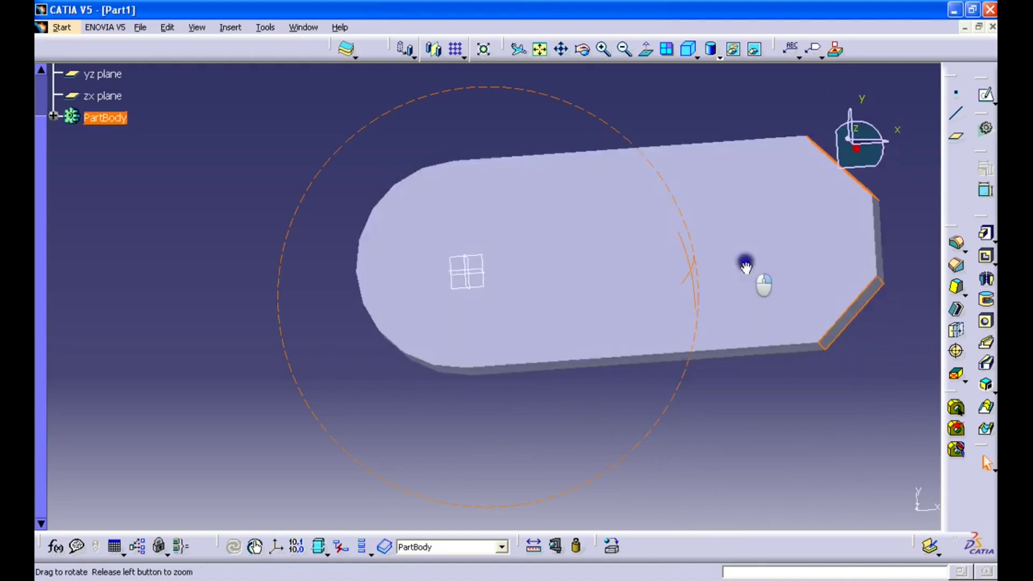
Start a sketch on the plate's top face and project the rounded end's arc into it.
left_click(775, 376)
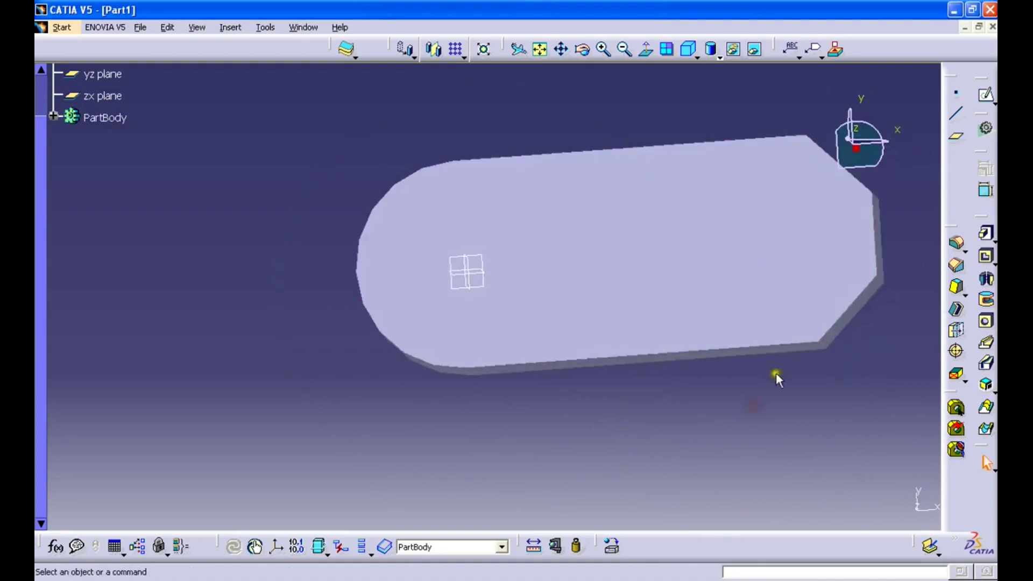
left_click(578, 260)
left_click(985, 96)
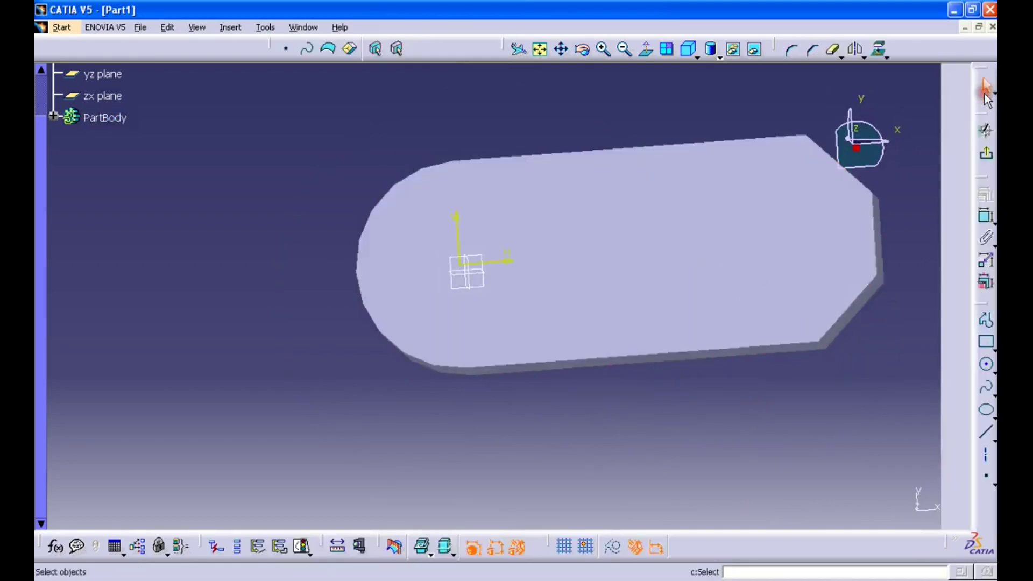
left_click(881, 50)
left_click(380, 202)
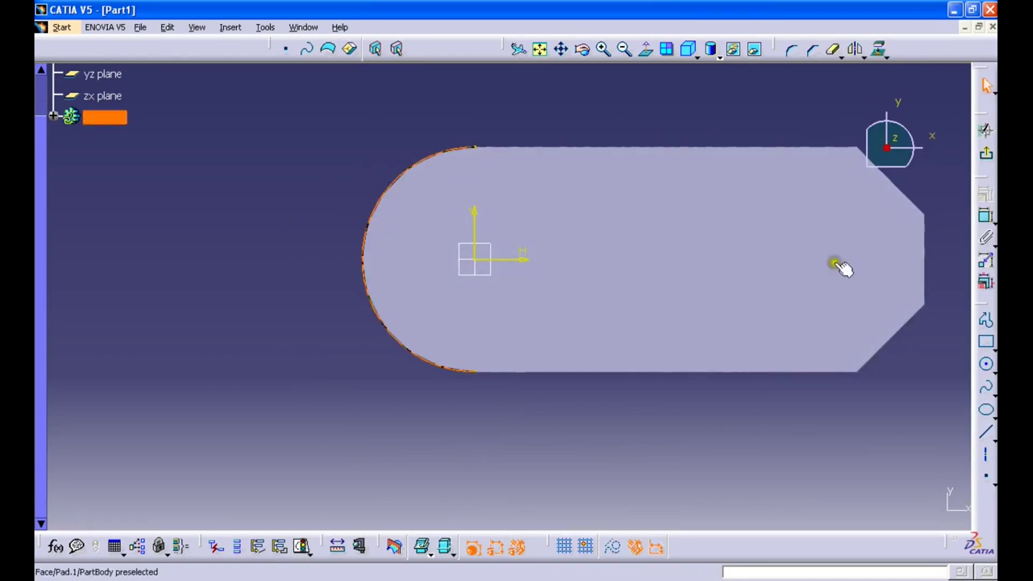
Draw top, vertical and bottom lines closing the profile from the arc's ends.
left_click(986, 432)
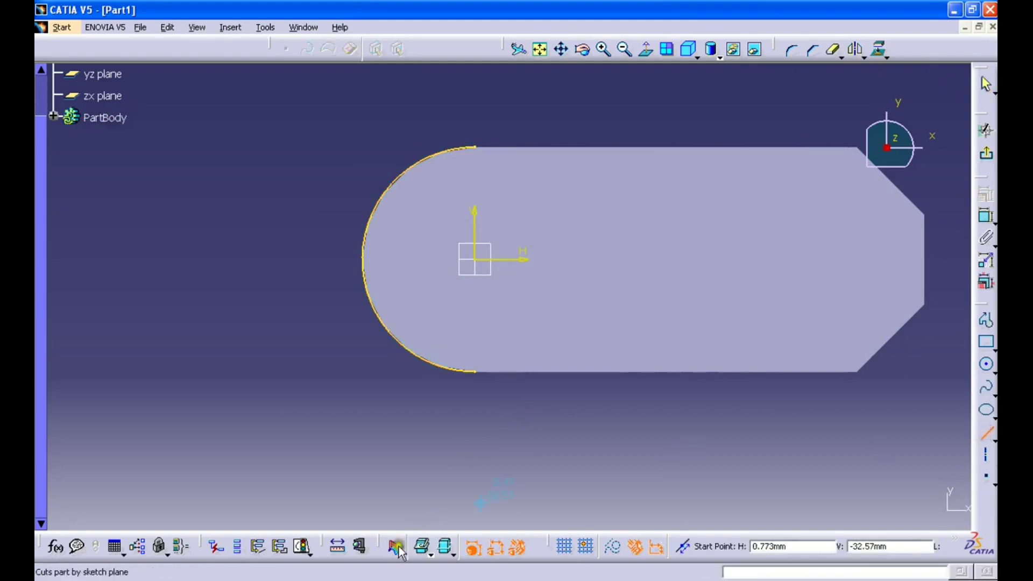
key("alt+Tab")
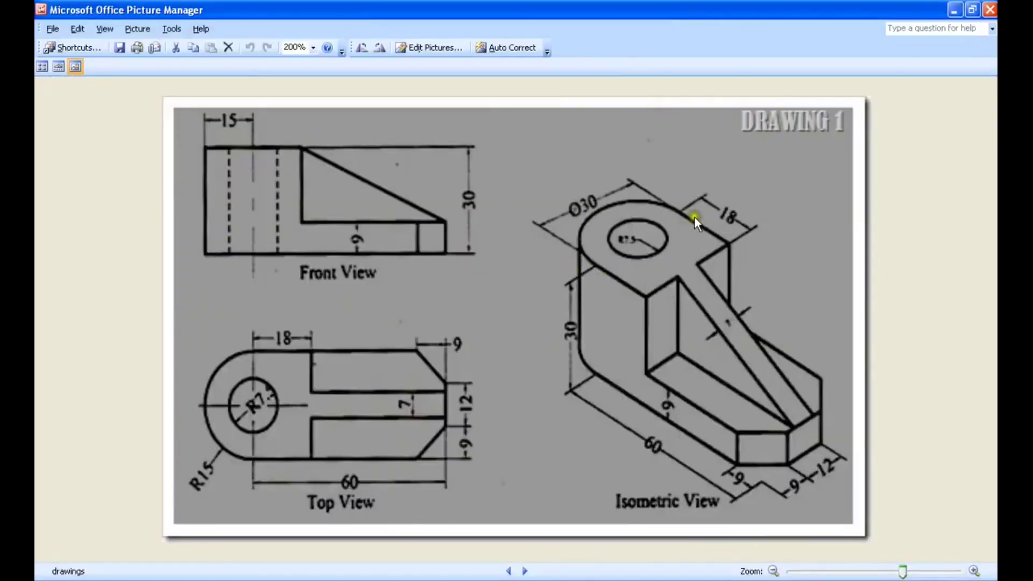
key("alt+Tab")
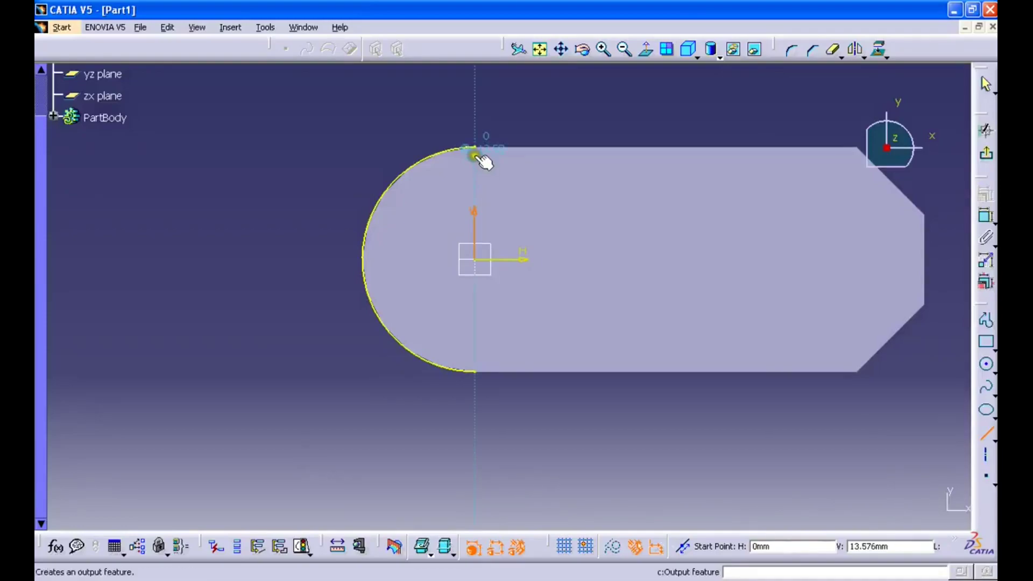
left_click(483, 148)
left_click(584, 147)
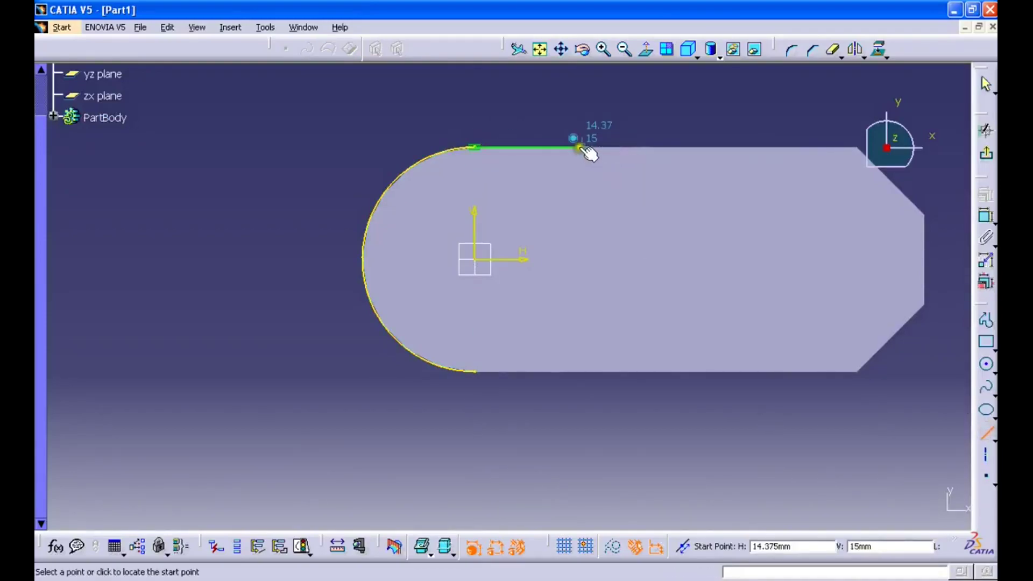
left_click(582, 371)
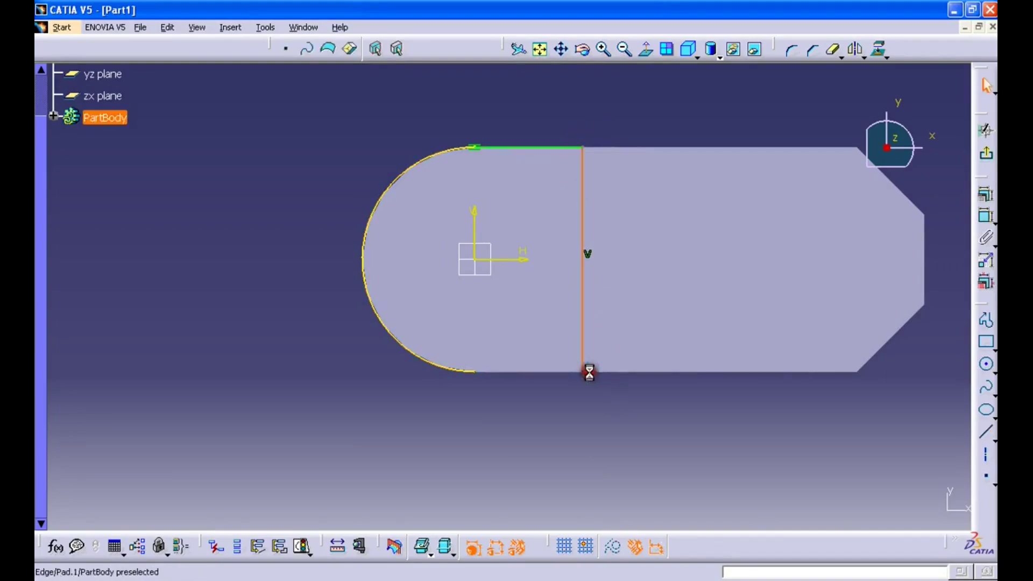
left_click(985, 432)
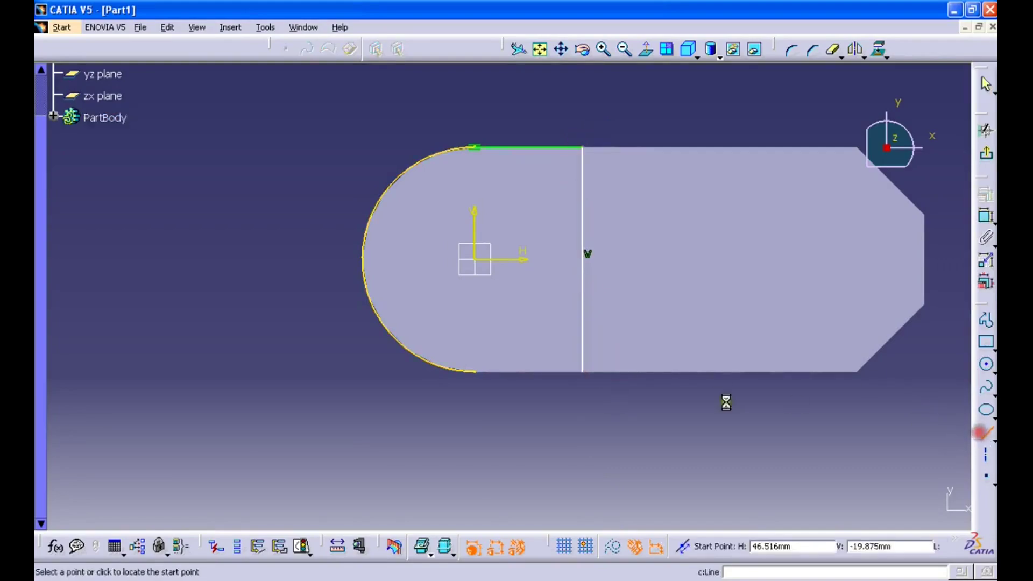
left_click(583, 371)
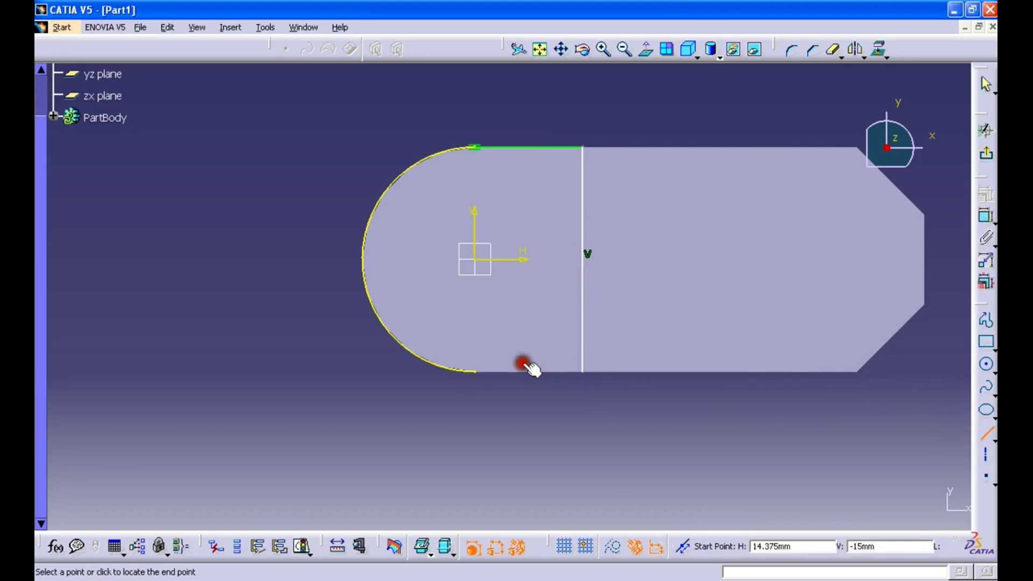
left_click(476, 372)
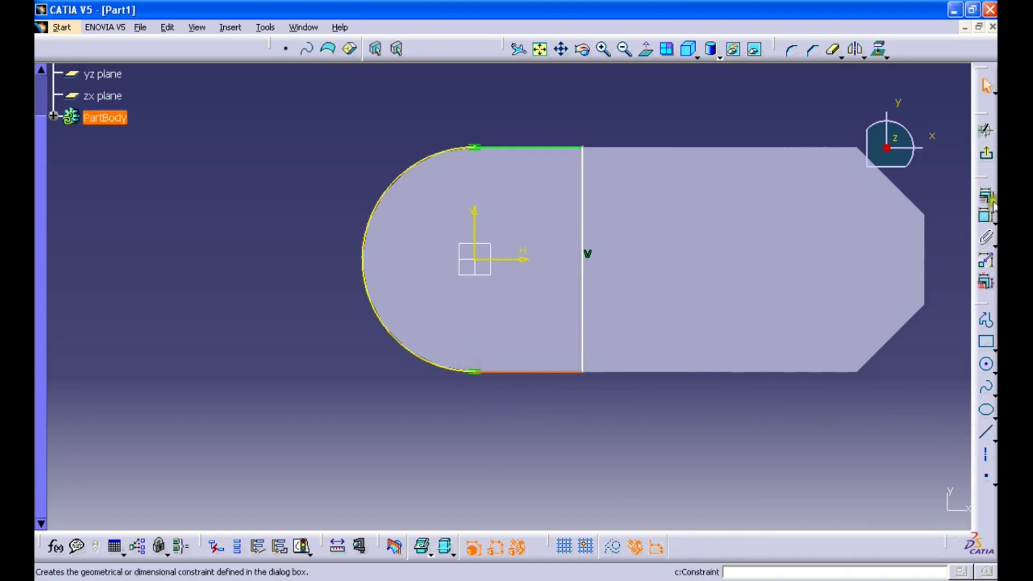
Constrain the vertical line to 18 mm from the circle centre.
left_click(985, 217)
left_click(582, 215)
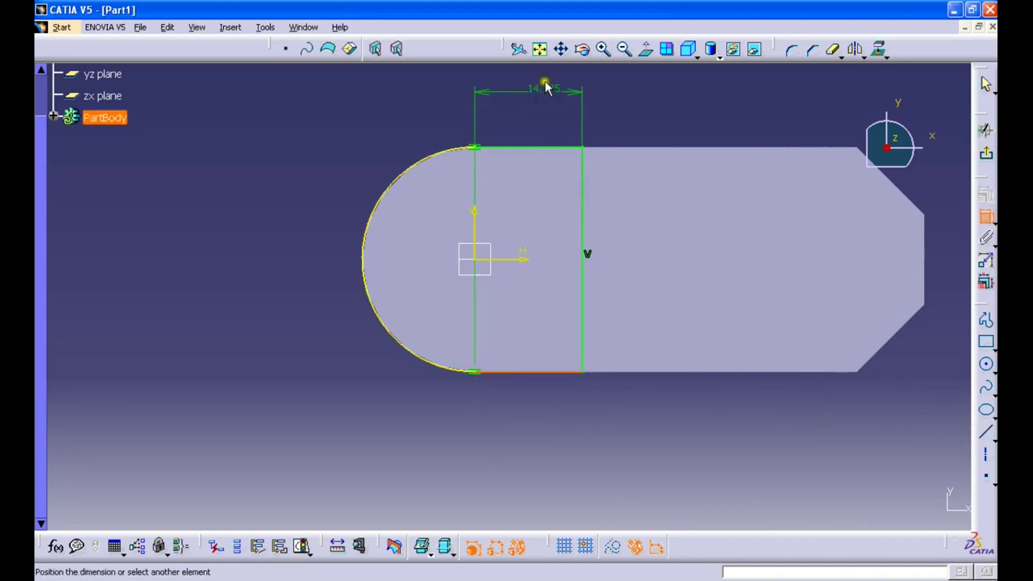
left_click(543, 438)
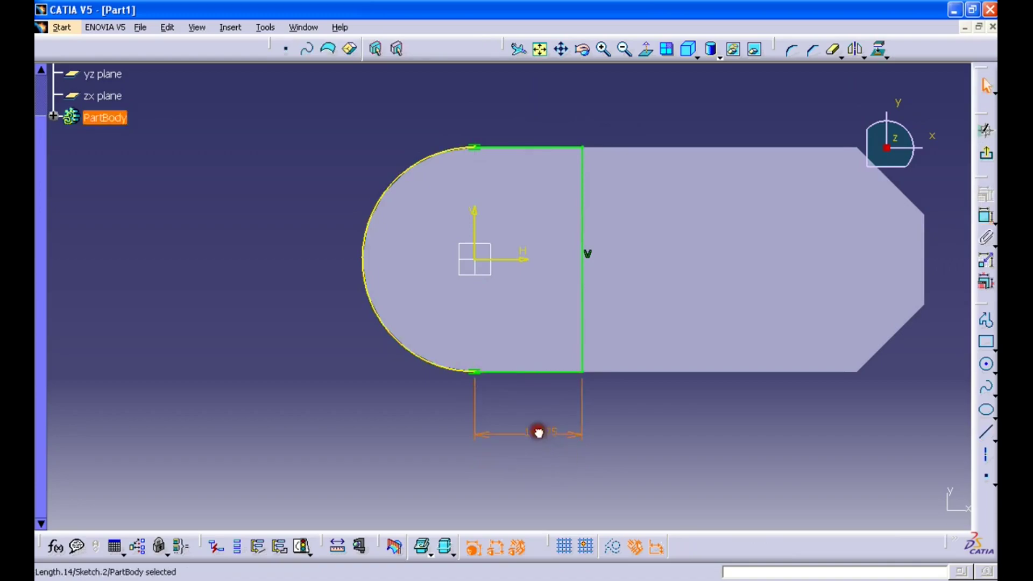
double_click(538, 432)
type("18mm")
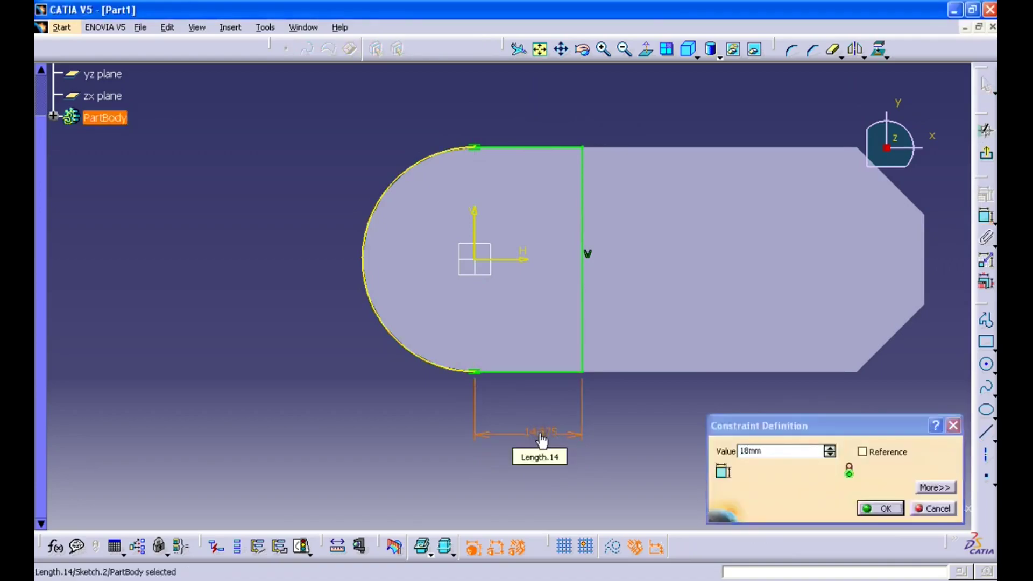
key("Return")
left_click(750, 438)
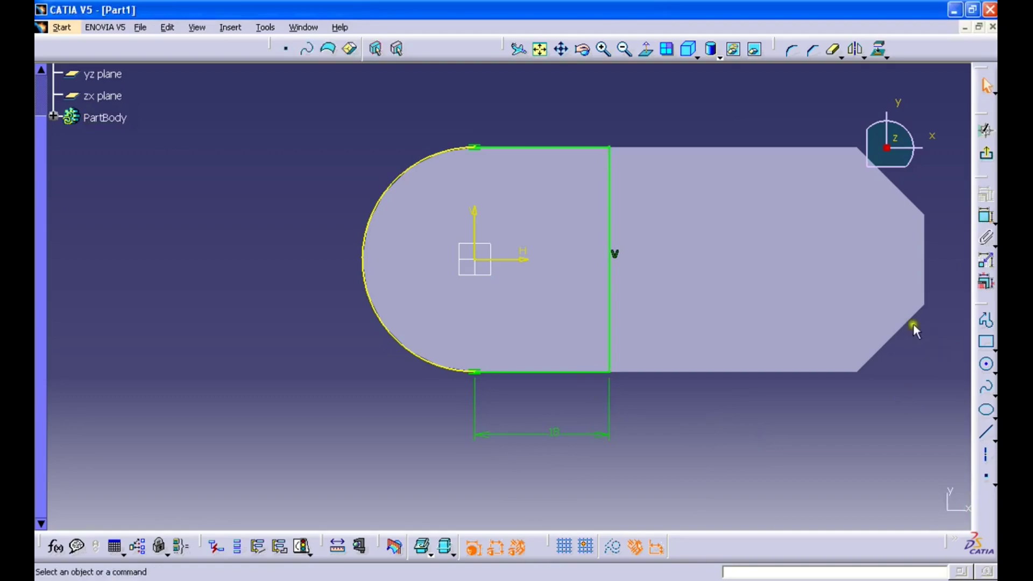
Pad Sketch.2 upward by a length of 30-9 to form the tall boss.
left_click(986, 154)
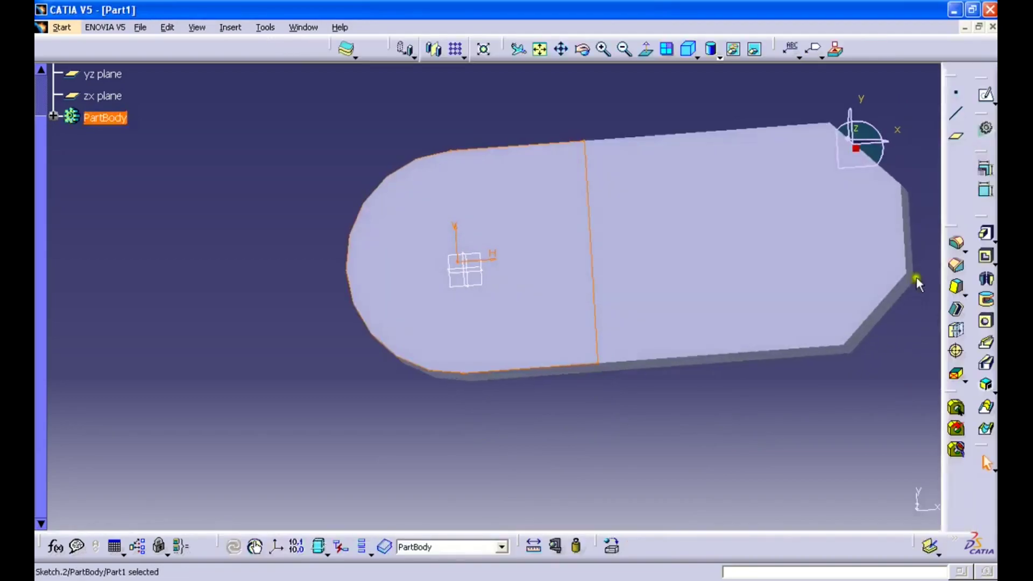
left_click(985, 234)
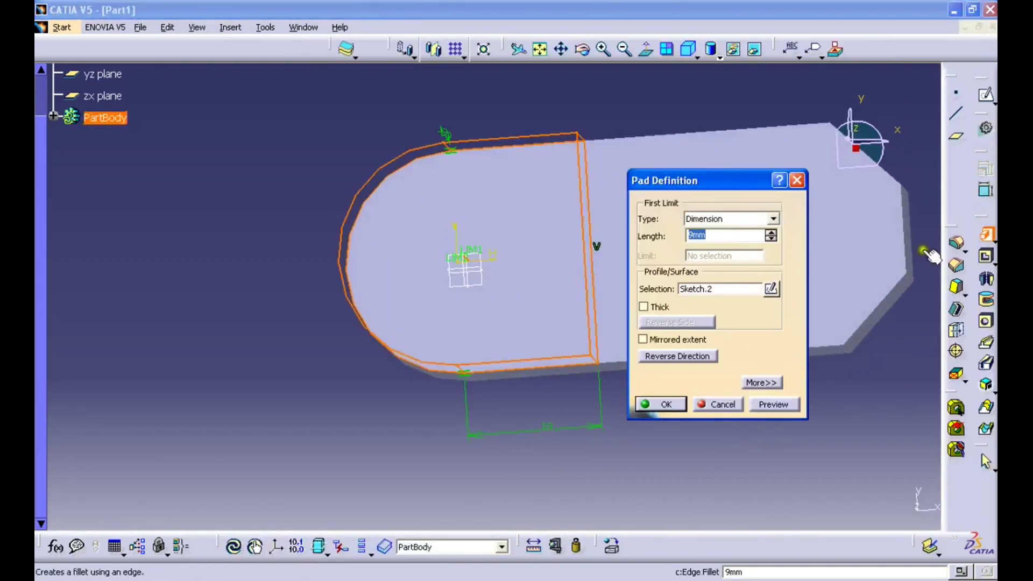
left_click(685, 306)
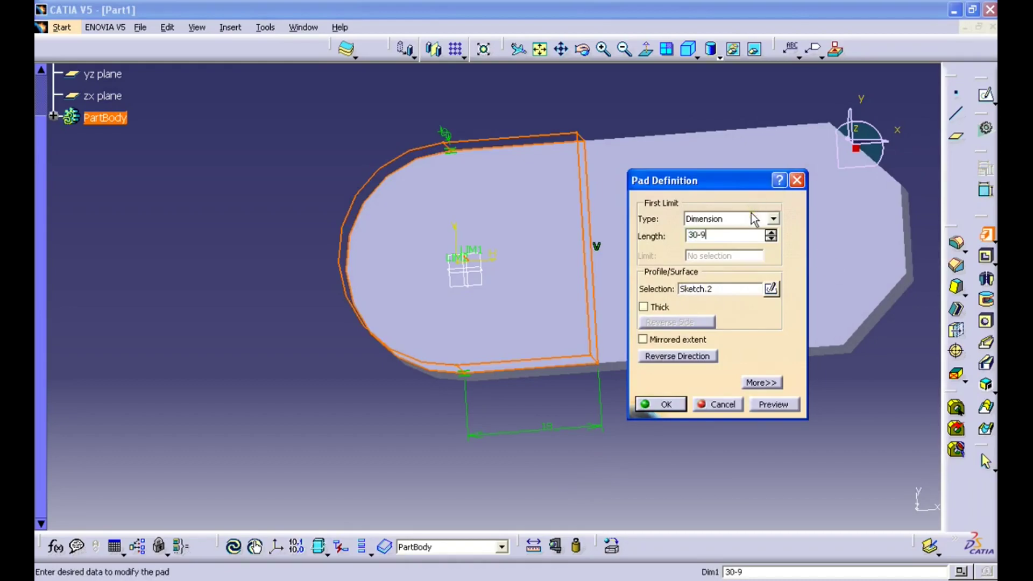
key("Return")
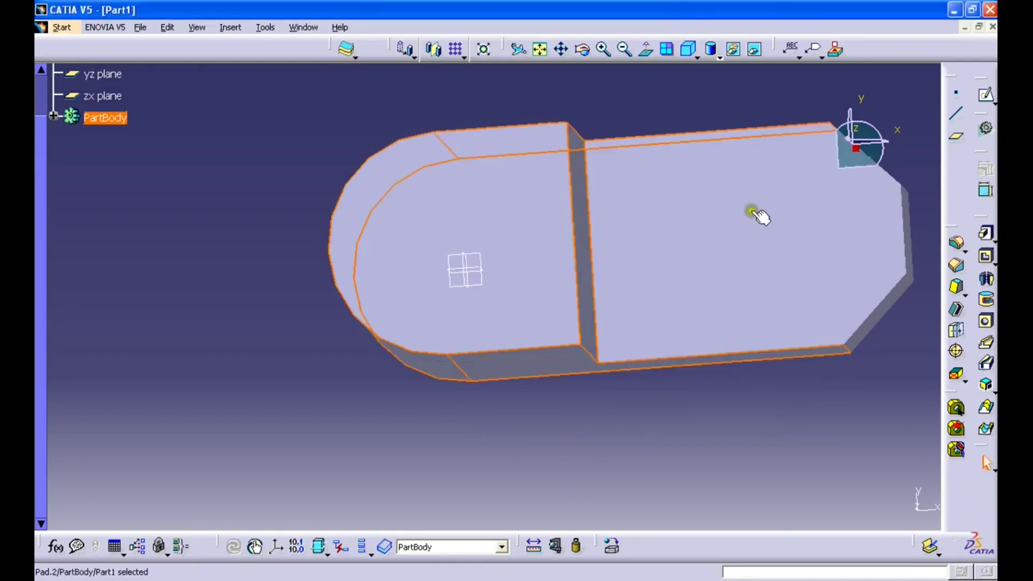
left_click(666, 424)
middle_click_drag(666, 424, 647, 438)
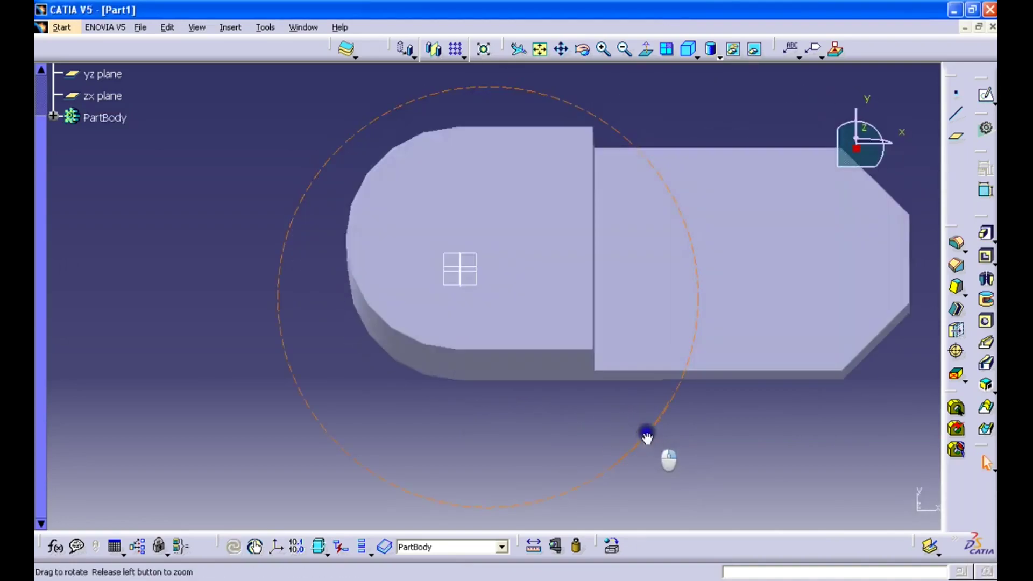
Start a sketch on the boss's top face and draw a circle at the origin.
left_click(517, 231)
left_click(986, 95)
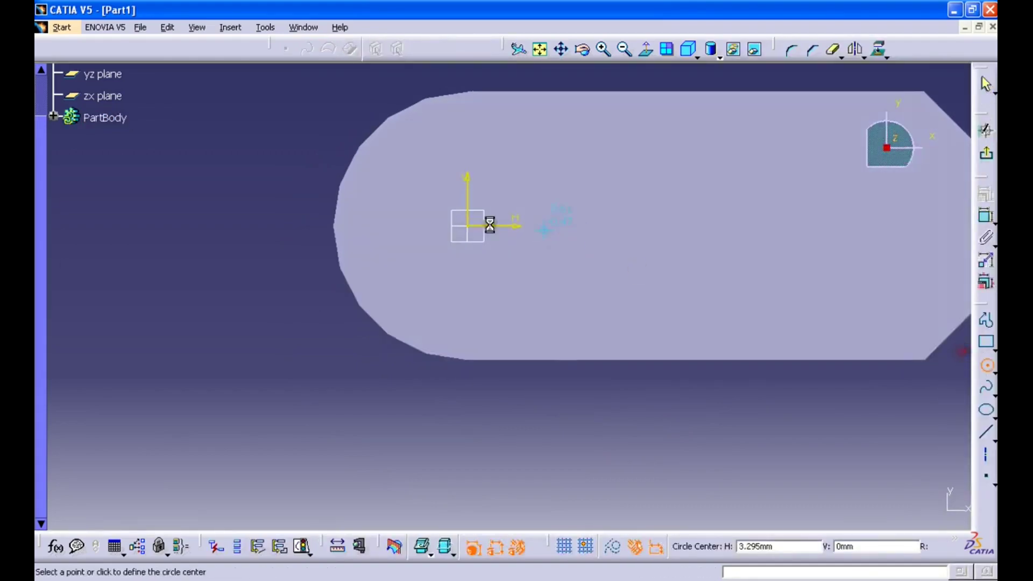
left_click(467, 226)
left_click(507, 274)
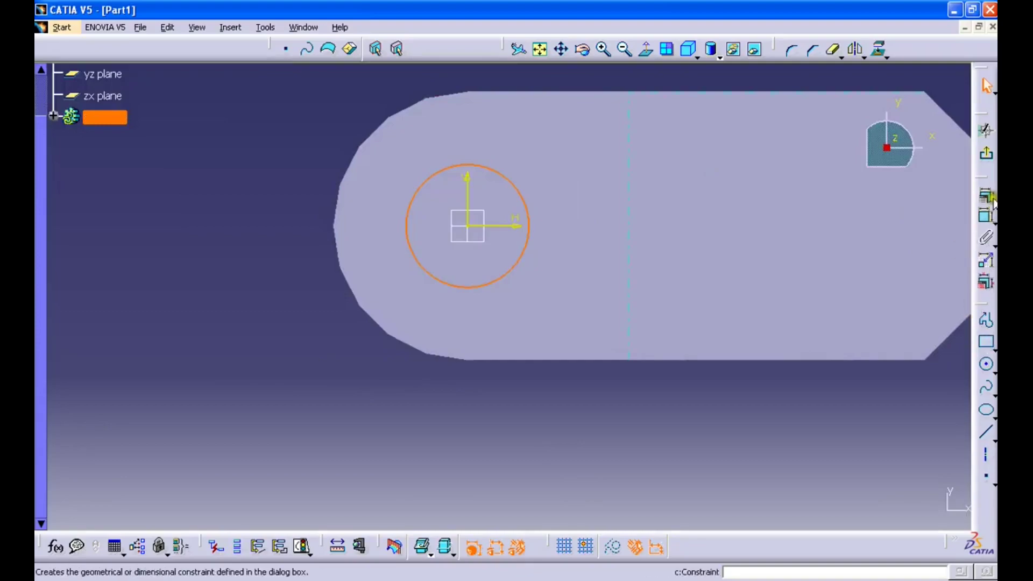
Constrain the circle's diameter to 15 mm and exit the sketch.
left_click(986, 217)
left_click(405, 230)
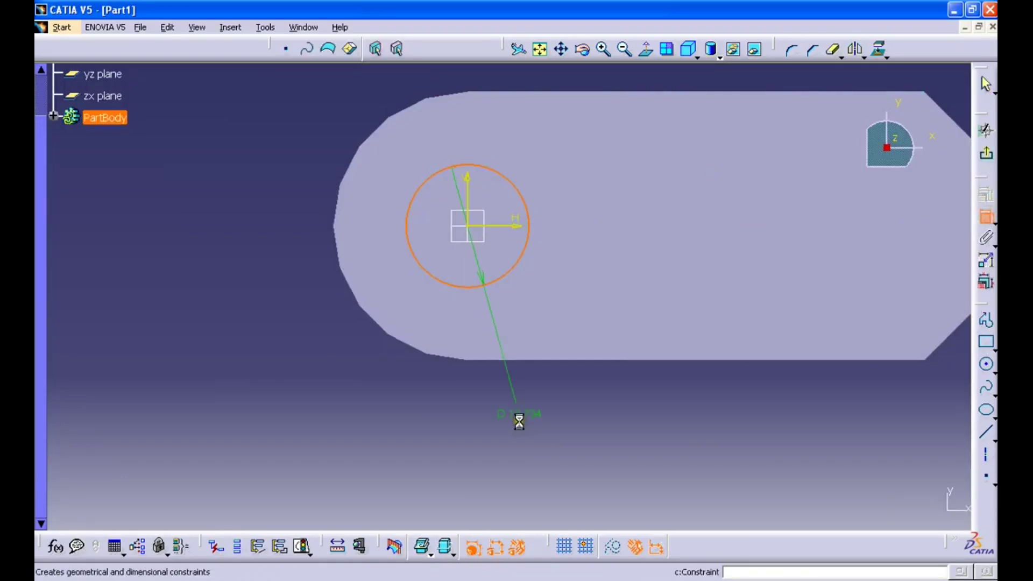
left_click(521, 419)
double_click(523, 414)
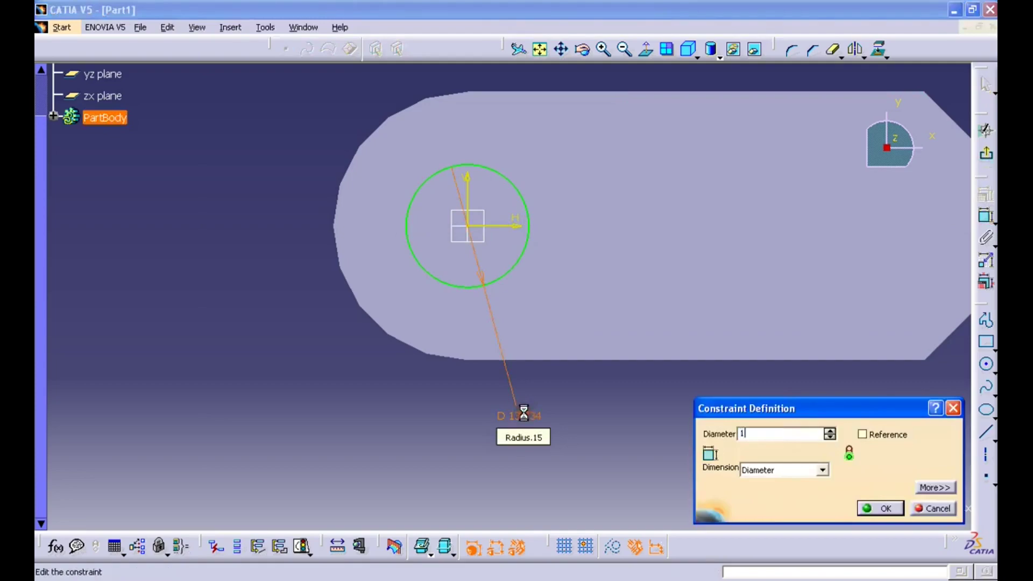
key("Return")
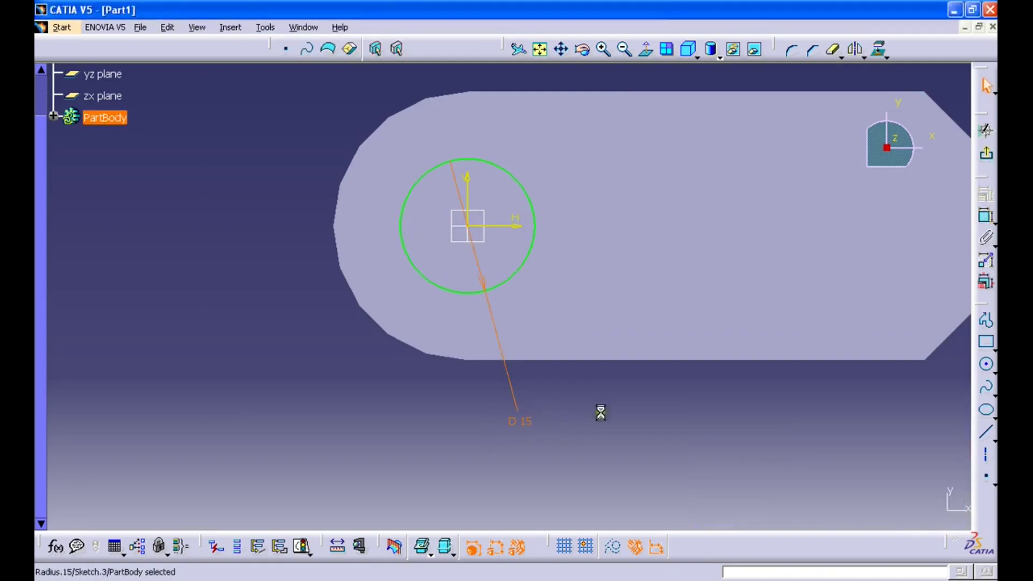
left_click(986, 157)
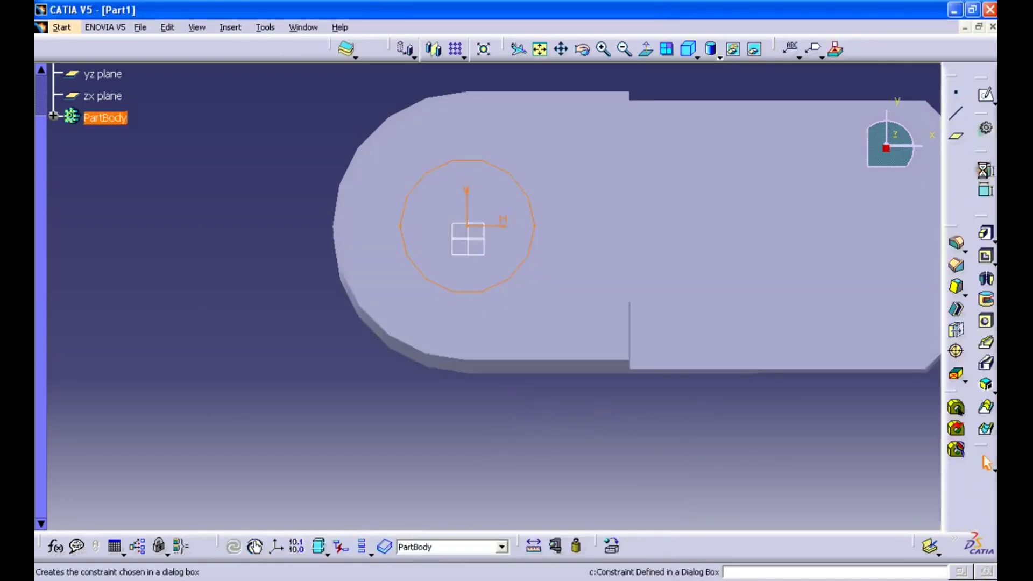
Pocket Sketch.3 with type Up to last to cut a 15 mm hole through the boss.
left_click(986, 256)
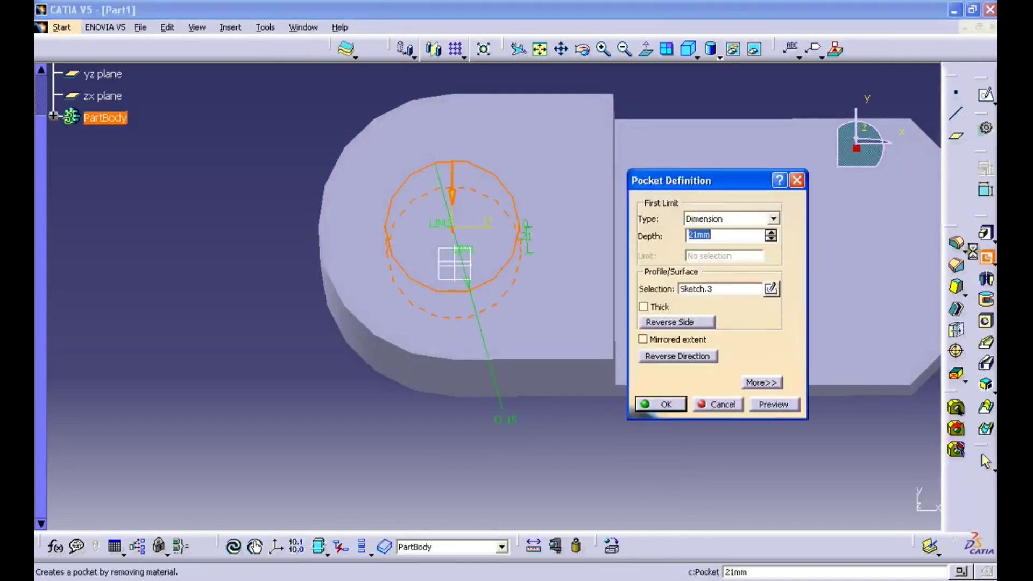
left_click(773, 218)
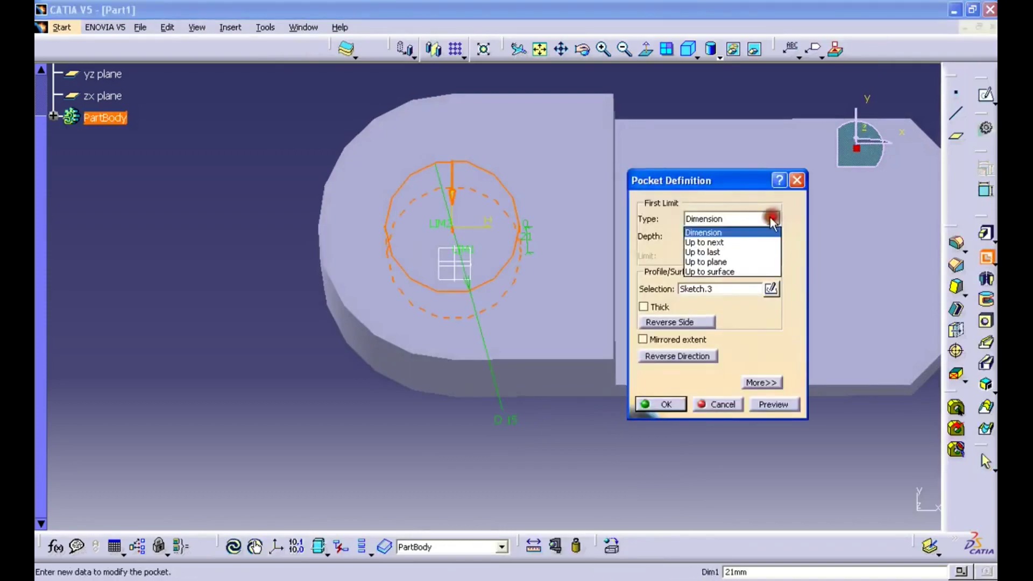
left_click(734, 253)
left_click(662, 404)
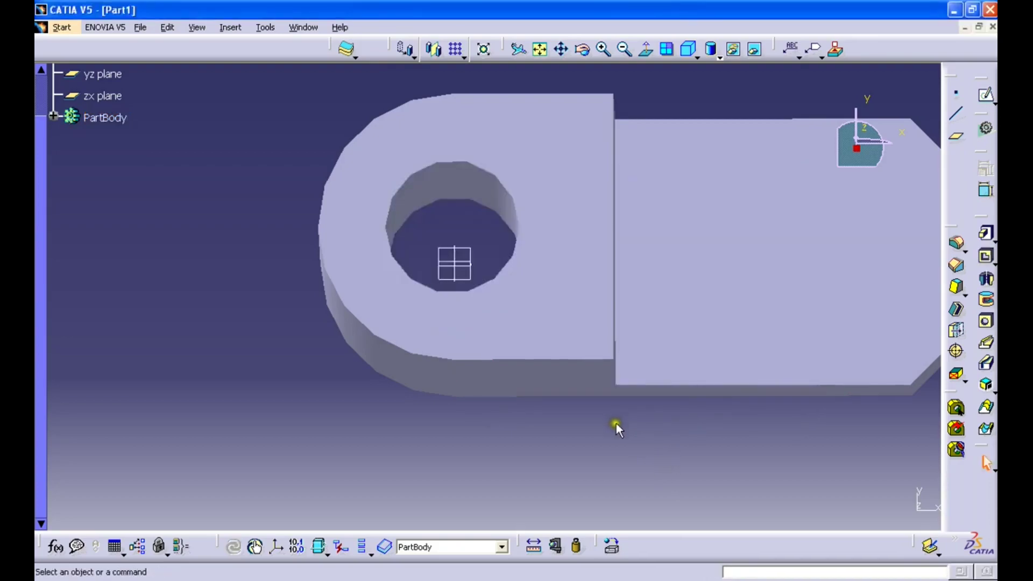
middle_click_drag(615, 424, 588, 361)
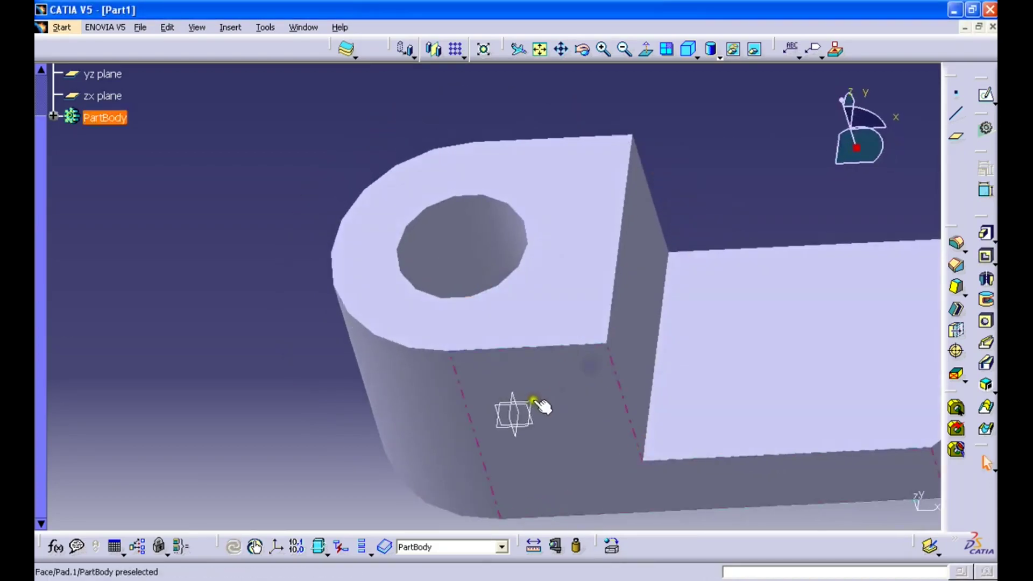
In a new face-on zx-plane sketch, draw a line from the boss's top corner to the arm's far end.
left_click(984, 91)
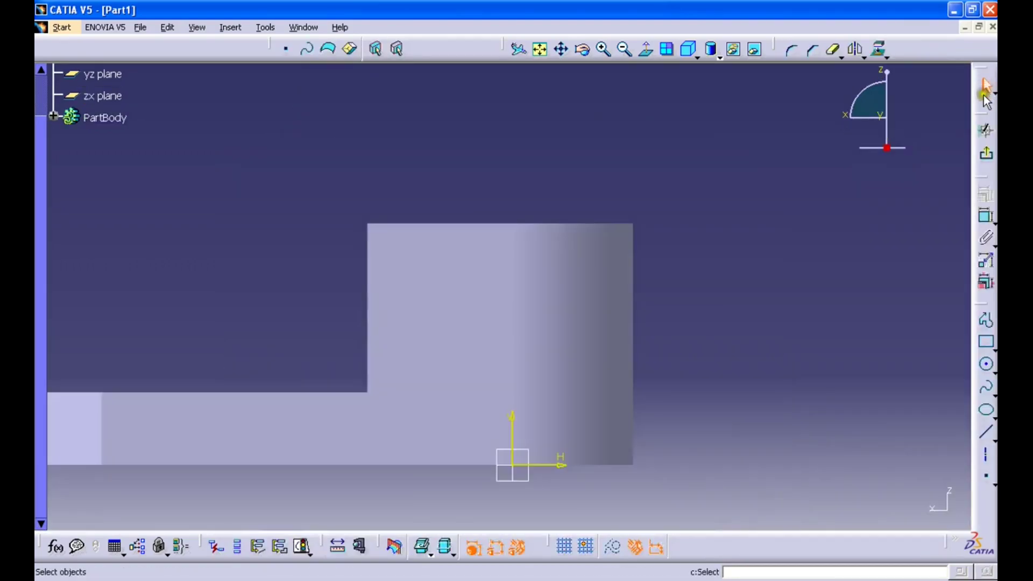
mouse_move(640, 363)
middle_mouse_down()
mouse_move(708, 316)
mouse_move(830, 270)
mouse_move(675, 360)
mouse_move(592, 357)
mouse_move(586, 346)
middle_mouse_up()
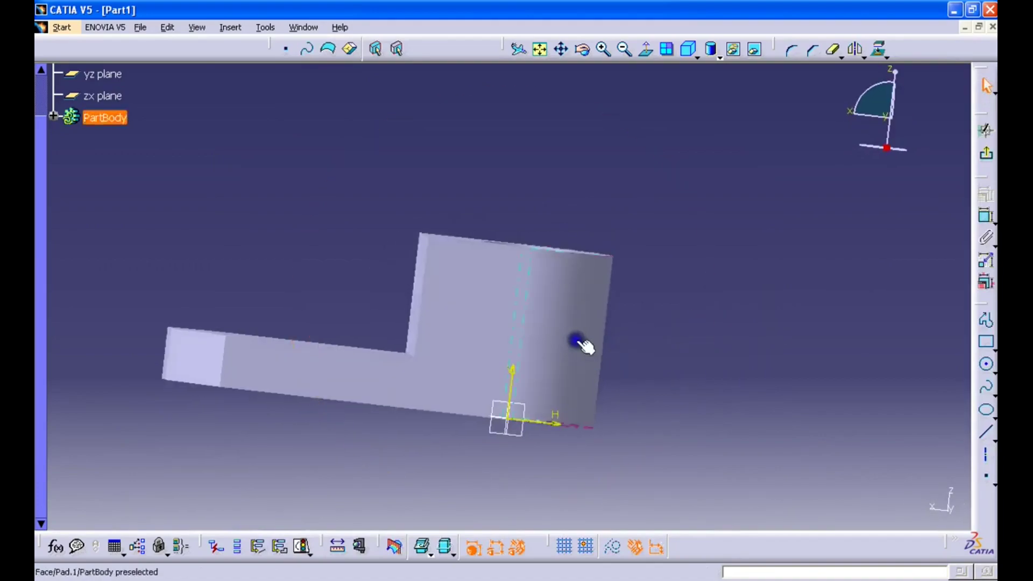
left_click(647, 49)
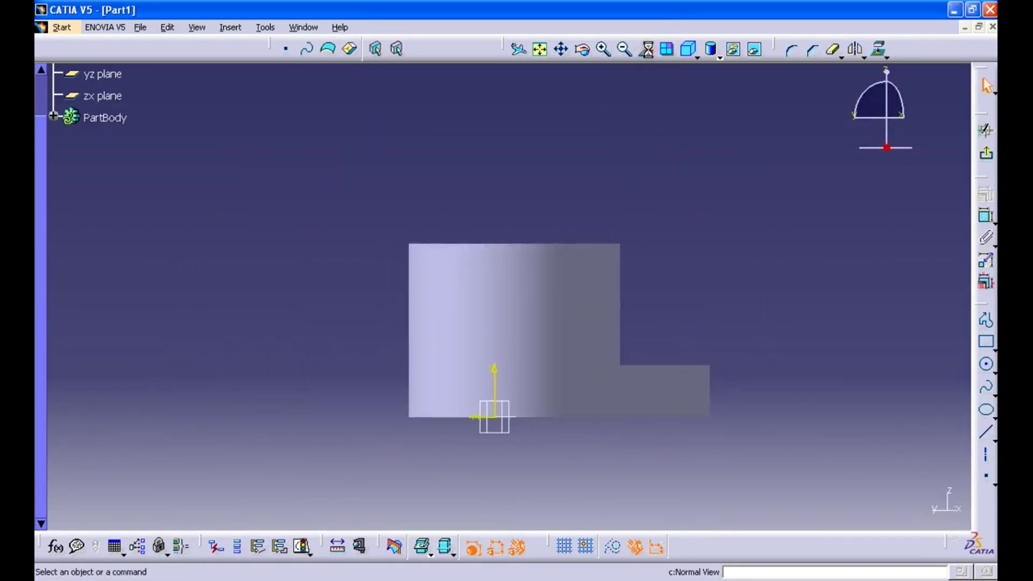
left_click(984, 433)
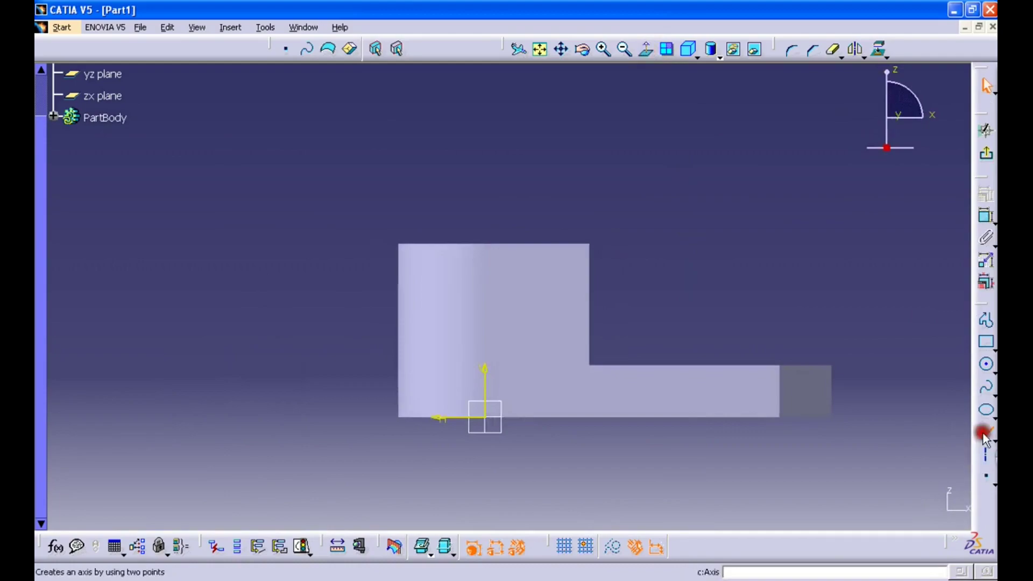
left_click(587, 245)
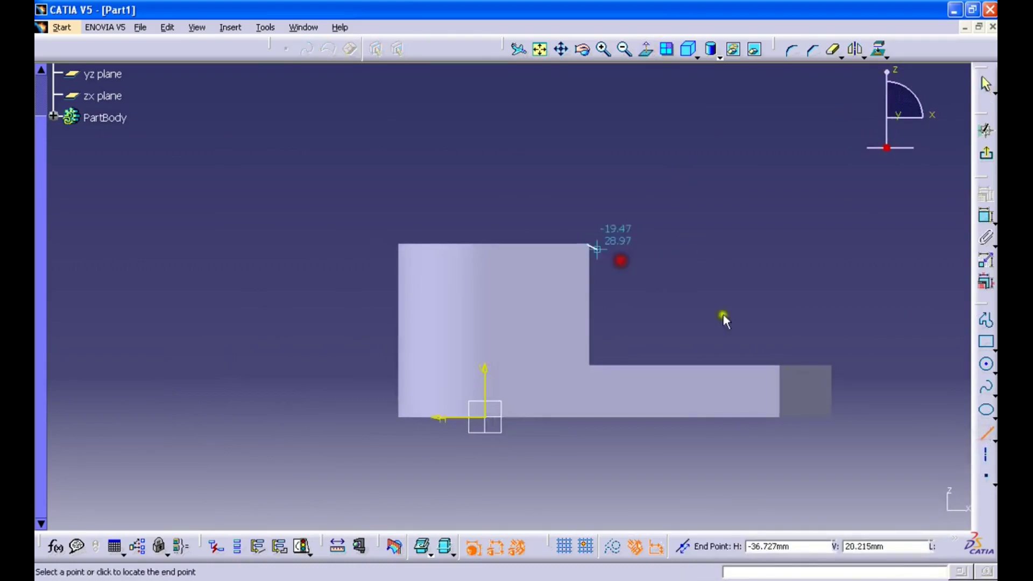
left_click(830, 364)
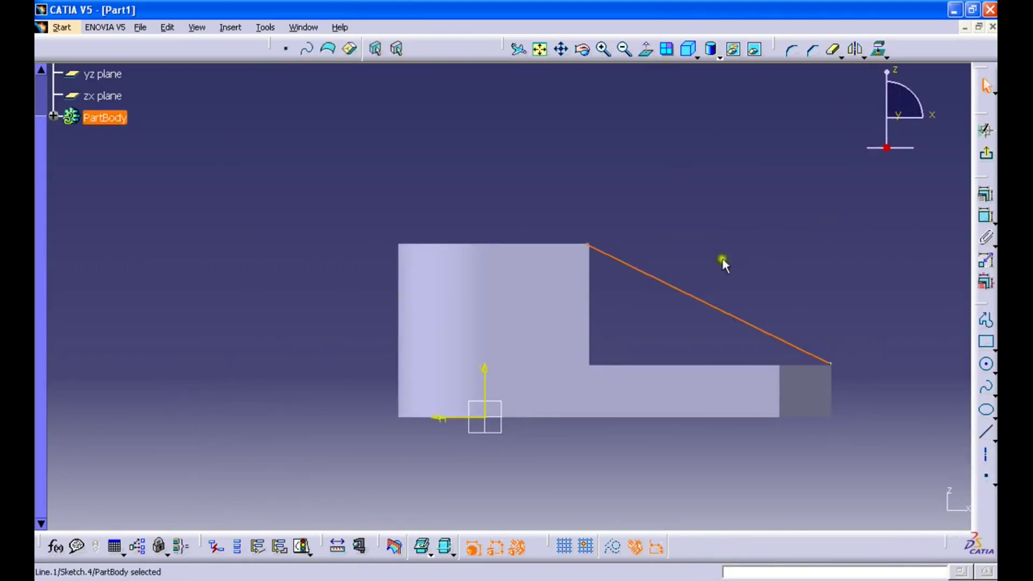
Zoom in on the boss's top corner and select the line's upper endpoint.
middle_click_drag(636, 329, 469, 251, "ctrl")
middle_click_drag(475, 207, 503, 390, "ctrl")
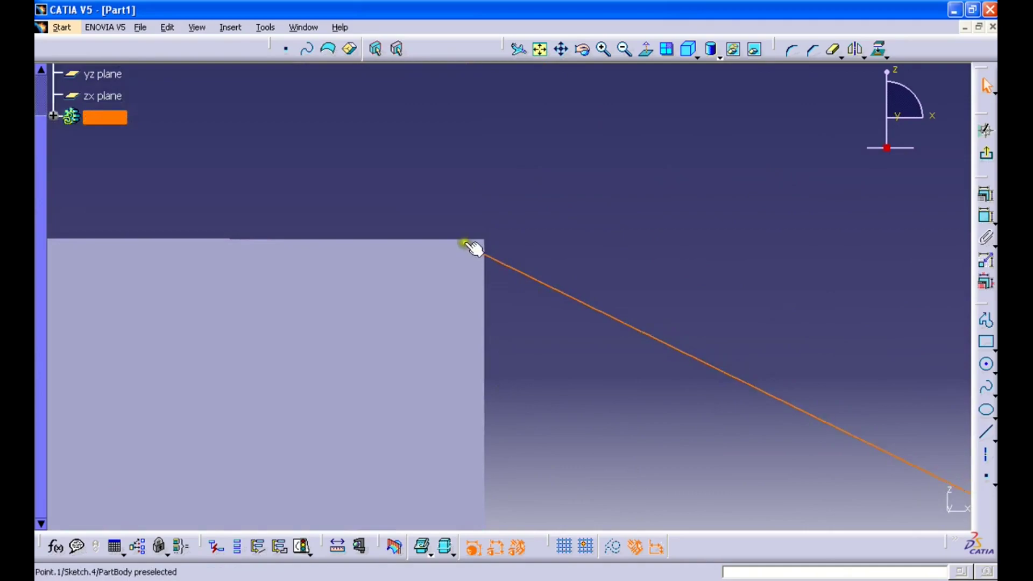
left_click(466, 245)
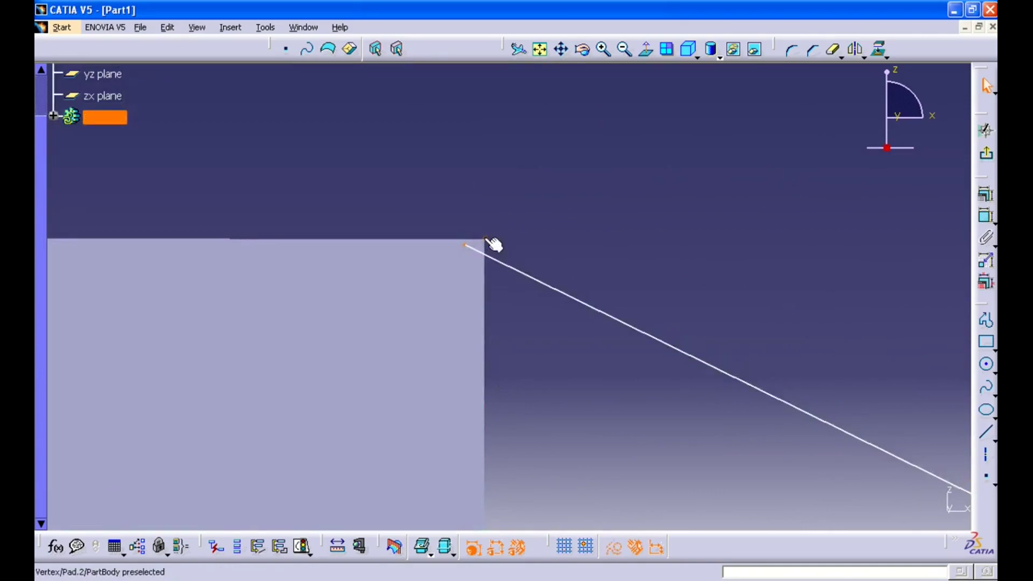
Constrain the line's upper endpoint coincident with the boss's top corner vertex.
left_click(485, 239, "ctrl")
left_click(986, 195)
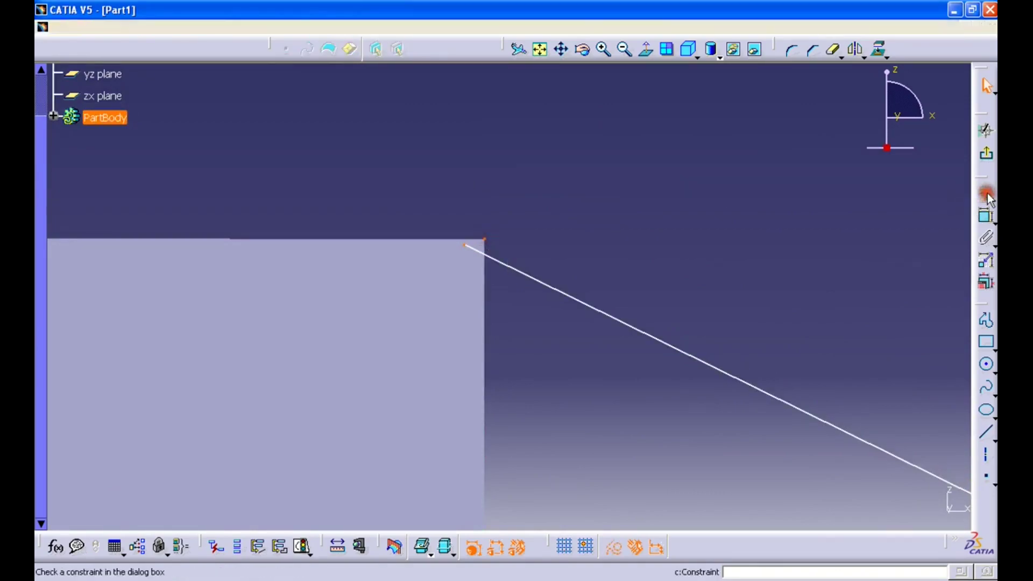
left_click(892, 373)
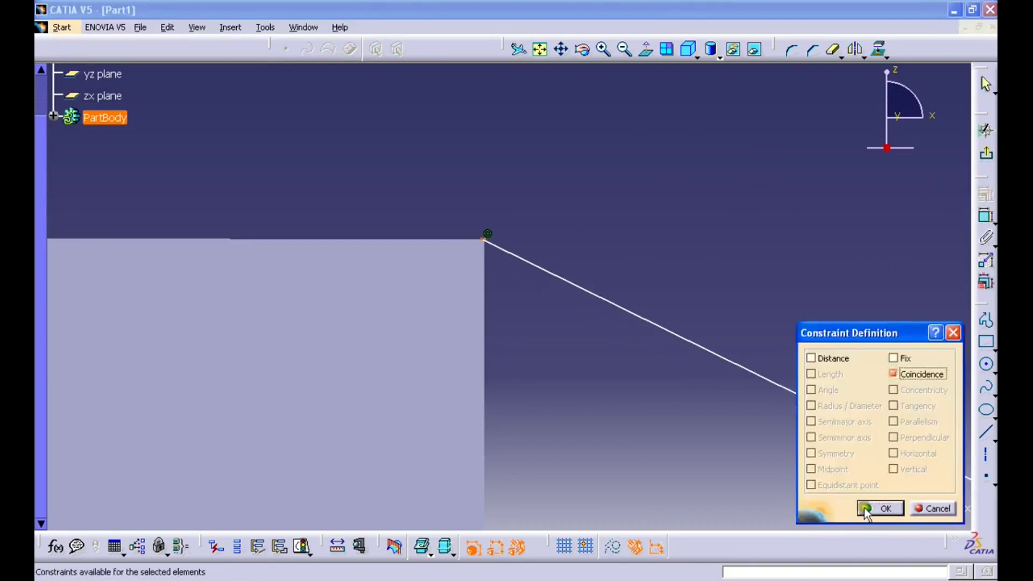
left_click(881, 508)
Make the line's lower endpoint coincident with the chamfered arm's corner, then exit the sketch.
middle_click_drag(702, 441, 683, 398)
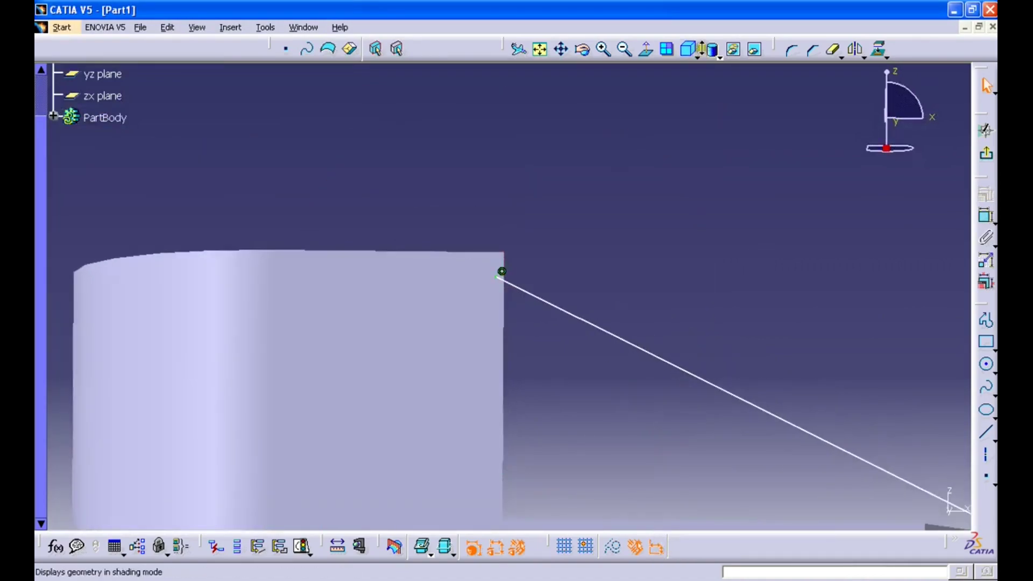
left_click(649, 51)
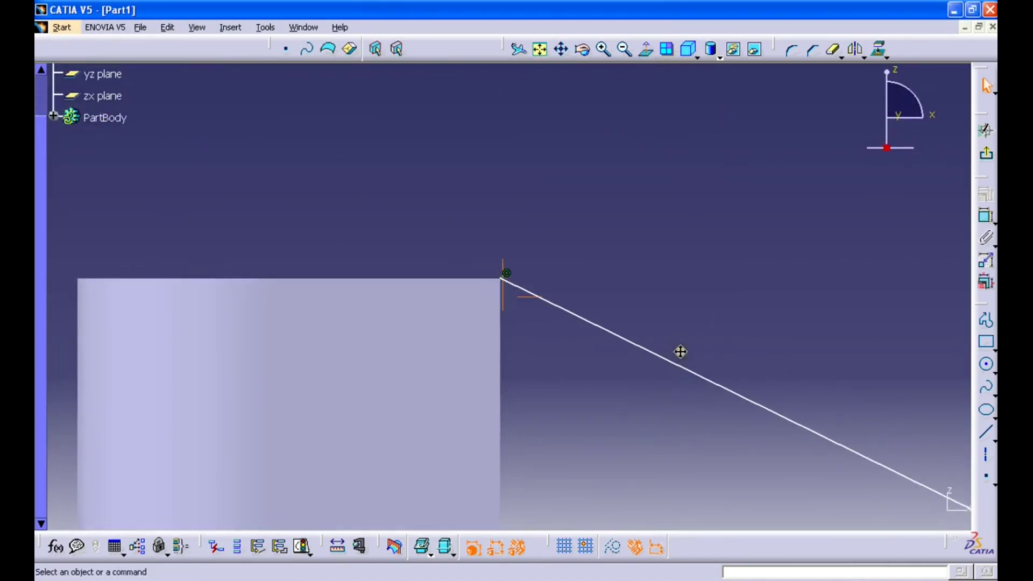
middle_click_drag(683, 351, 682, 447)
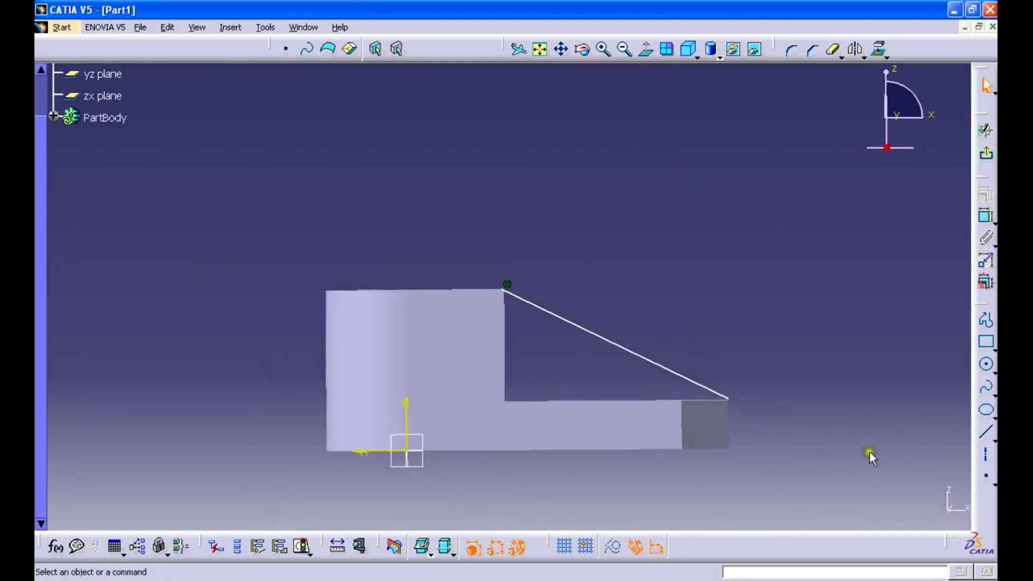
mouse_move(871, 454)
middle_mouse_down()
mouse_move(864, 386)
mouse_move(385, 164)
mouse_move(427, 319)
mouse_move(417, 198)
mouse_move(553, 217)
mouse_move(566, 215)
mouse_move(564, 187)
middle_mouse_up()
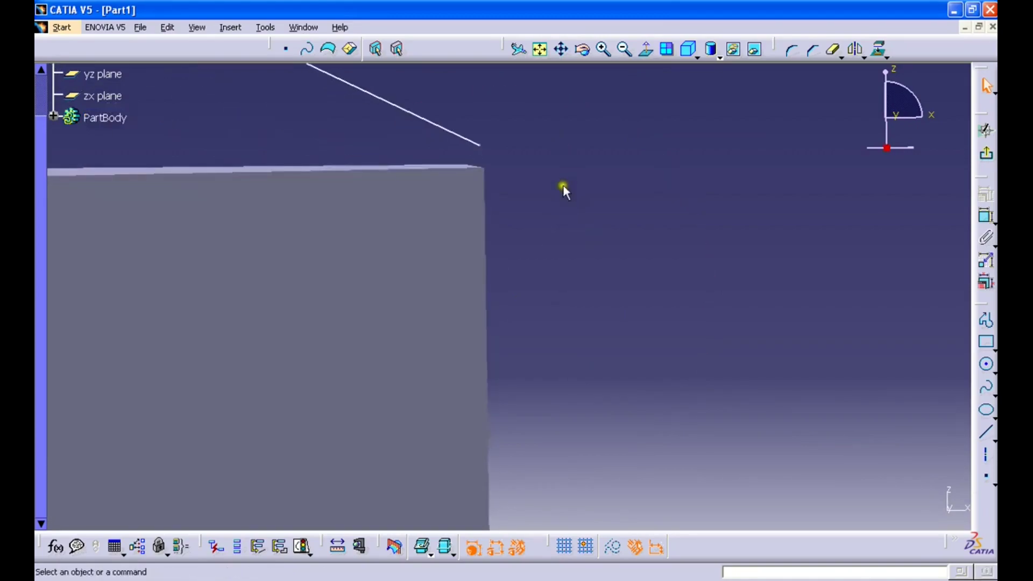
left_click(482, 145)
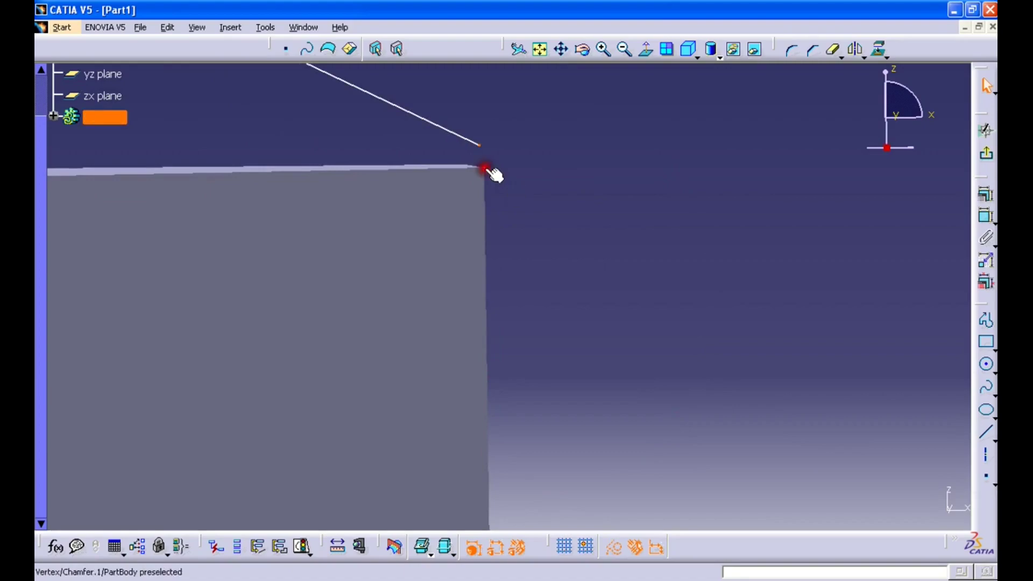
left_click(486, 169, "ctrl")
left_click(983, 197)
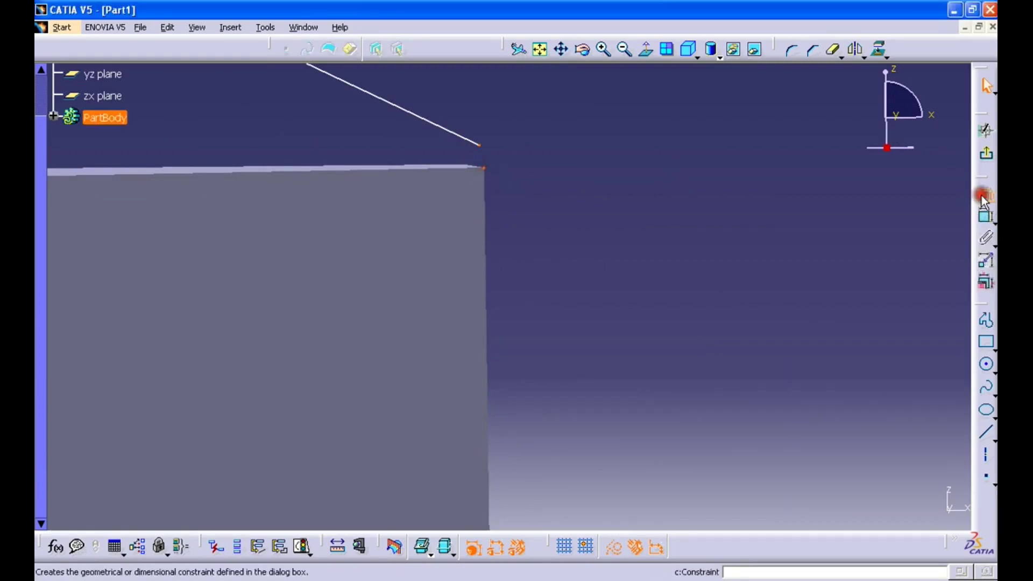
left_click(892, 374)
left_click(880, 505)
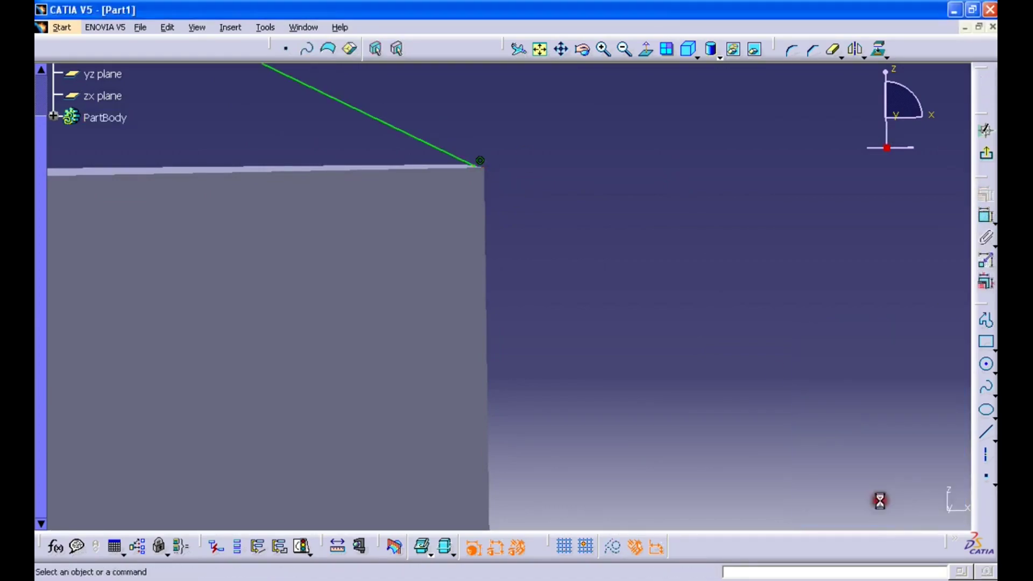
left_click(987, 154)
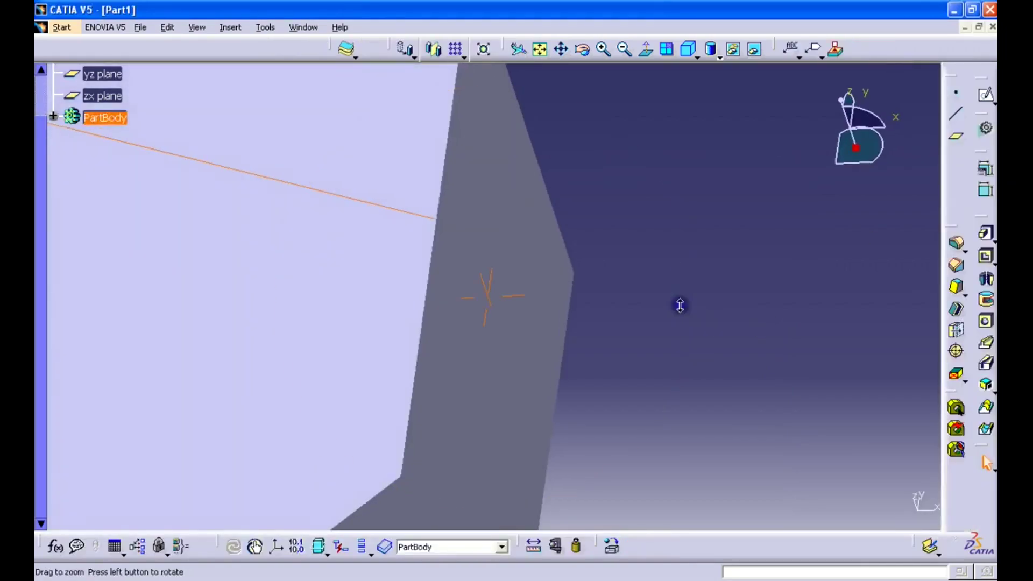
Start a Stiffener on Sketch.4 and select its 1mm thickness field after checking the reference drawing.
middle_click_drag(680, 305, 647, 507)
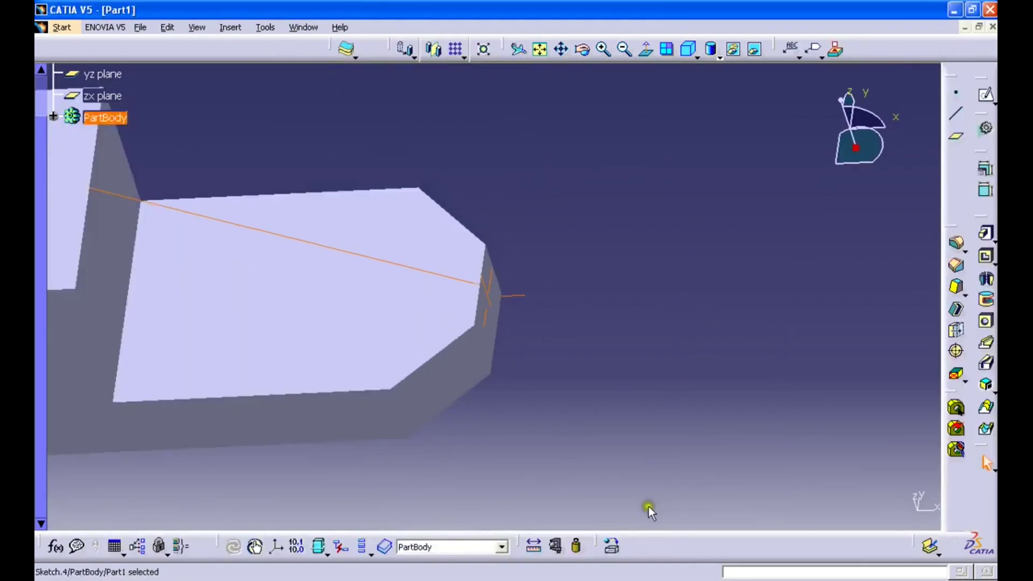
middle_click_drag(627, 309, 490, 344)
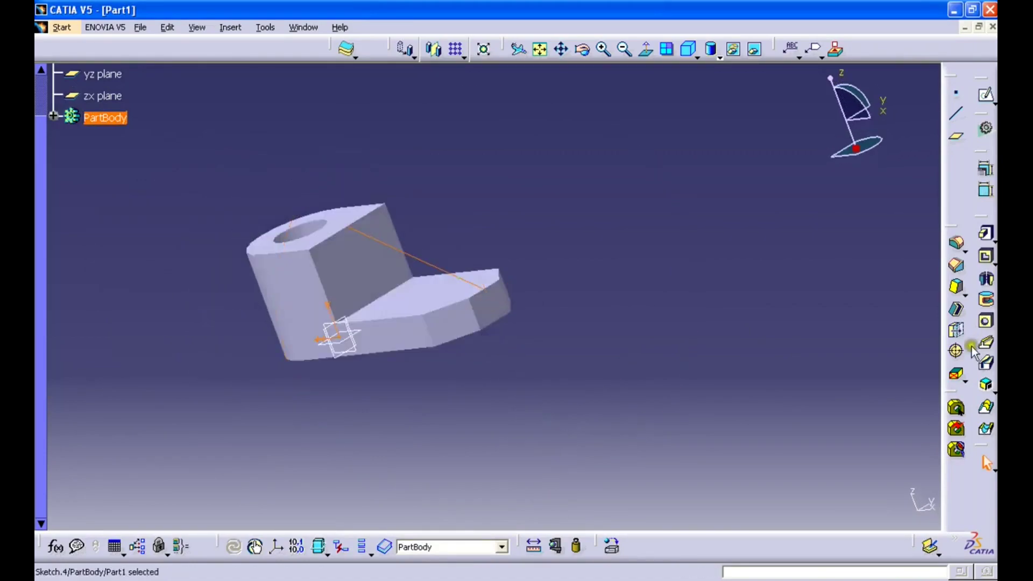
left_click(991, 391)
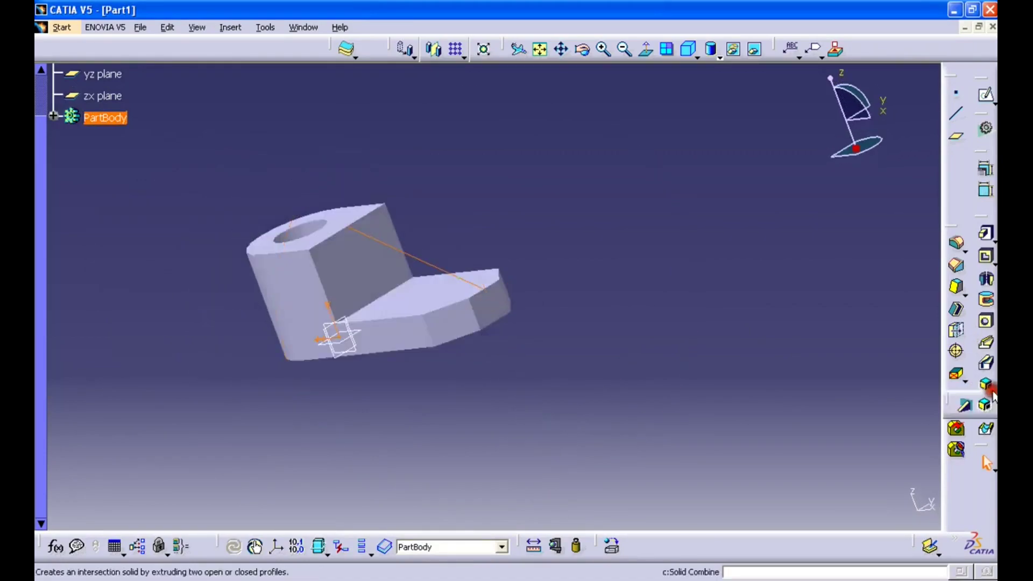
left_click(962, 407)
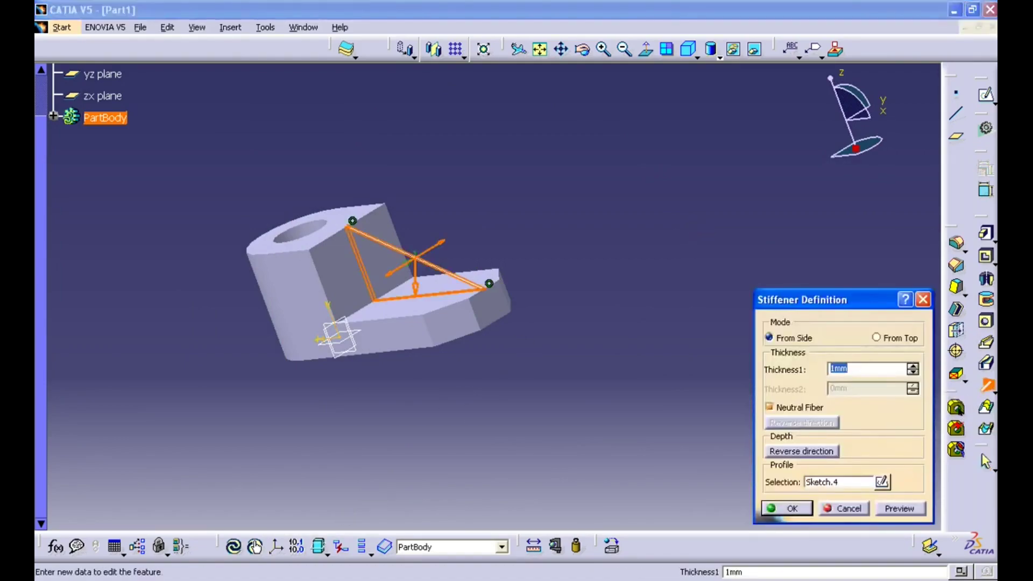
key("alt+Tab")
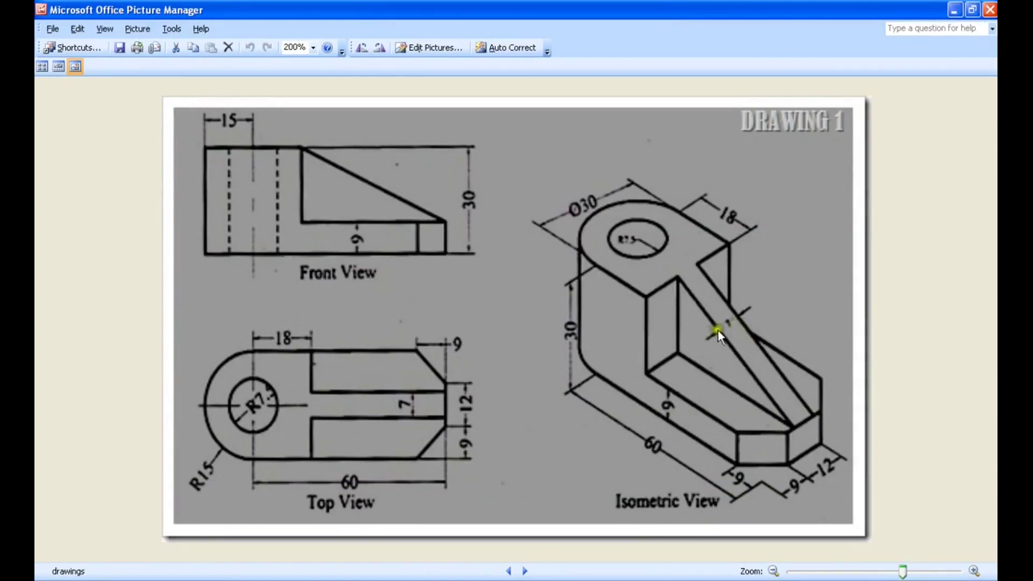
key("alt+Tab")
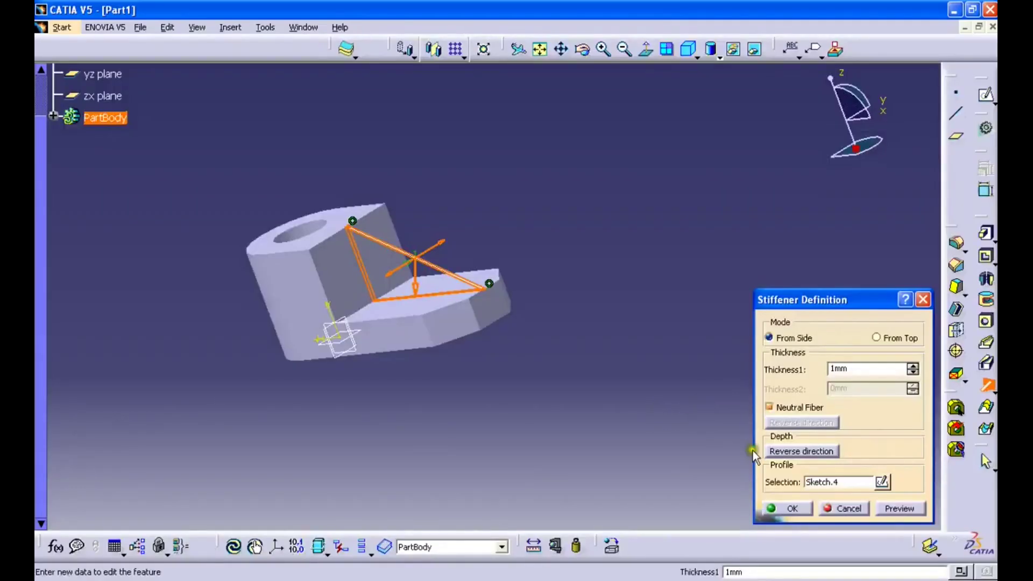
left_click(851, 368)
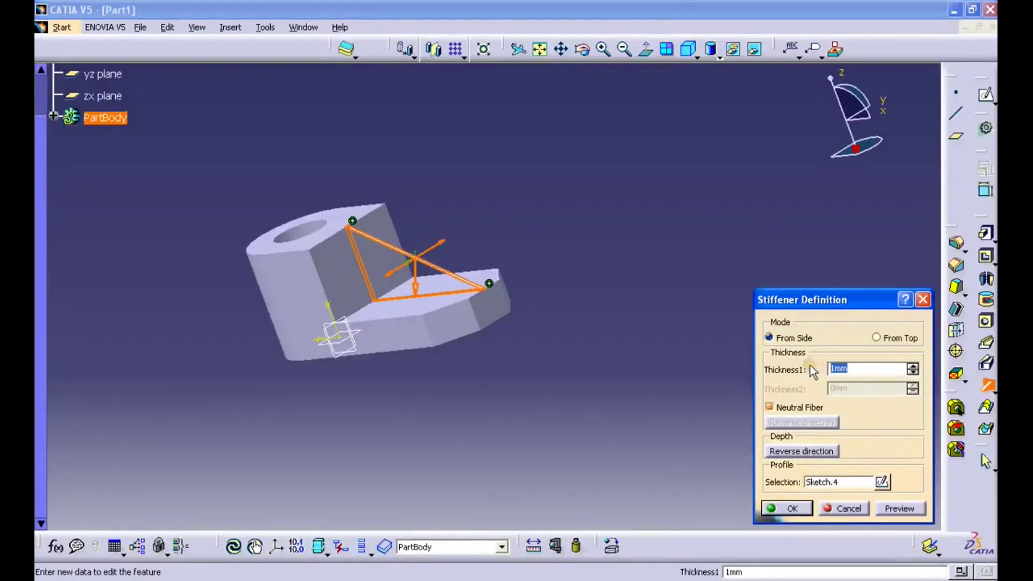